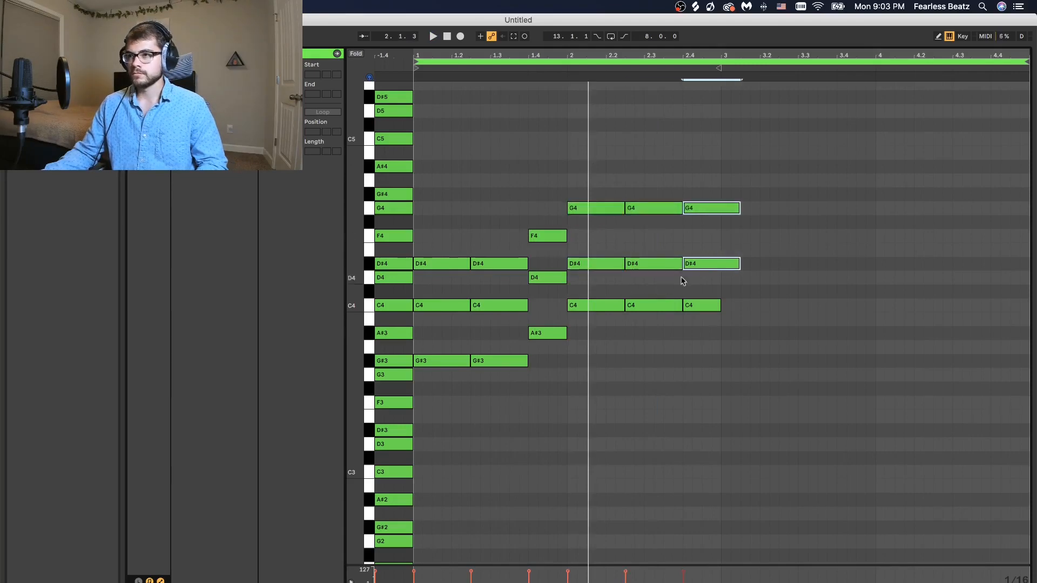
Shorten the final chord's G4 and D#4 notes so they end at the start of bar 3
drag(737, 273, 721, 272)
key(space)
click(764, 334)
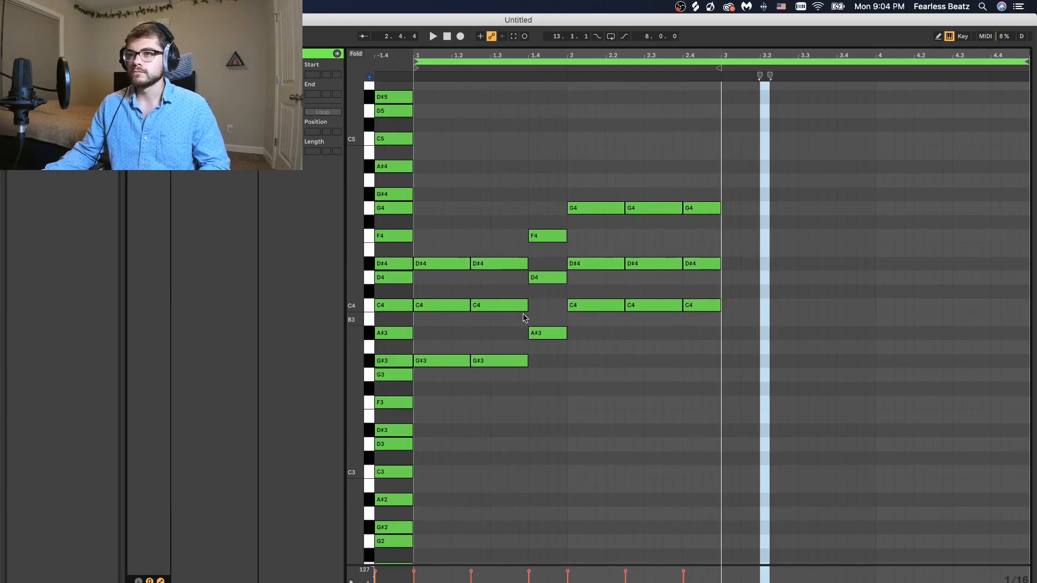
Transpose the middle note of every chord in bars 1 and 2 up an octave and play the result
drag(450, 284, 510, 319)
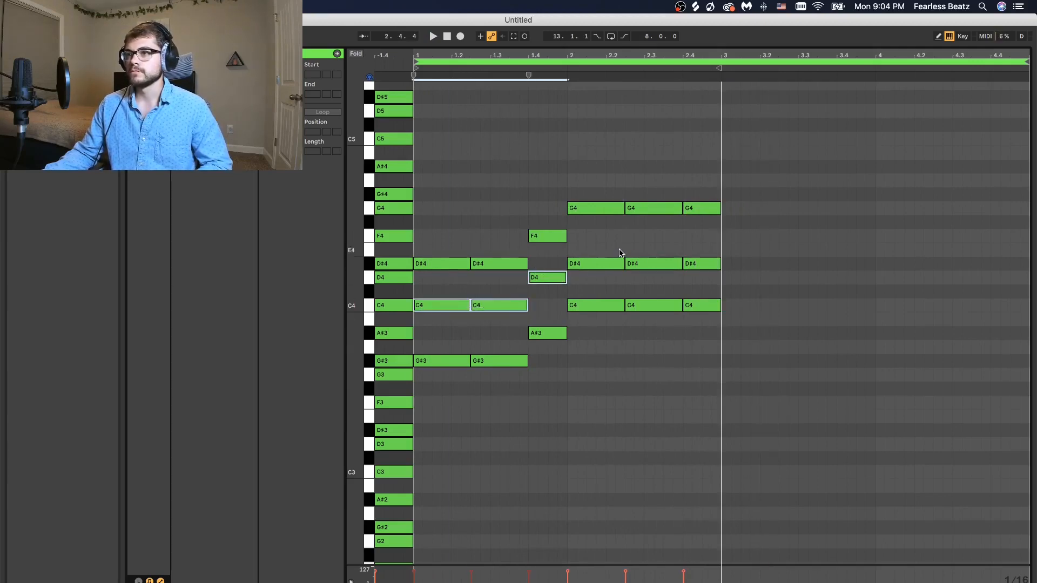
drag(597, 245, 718, 275)
key(shift+Up)
key(space)
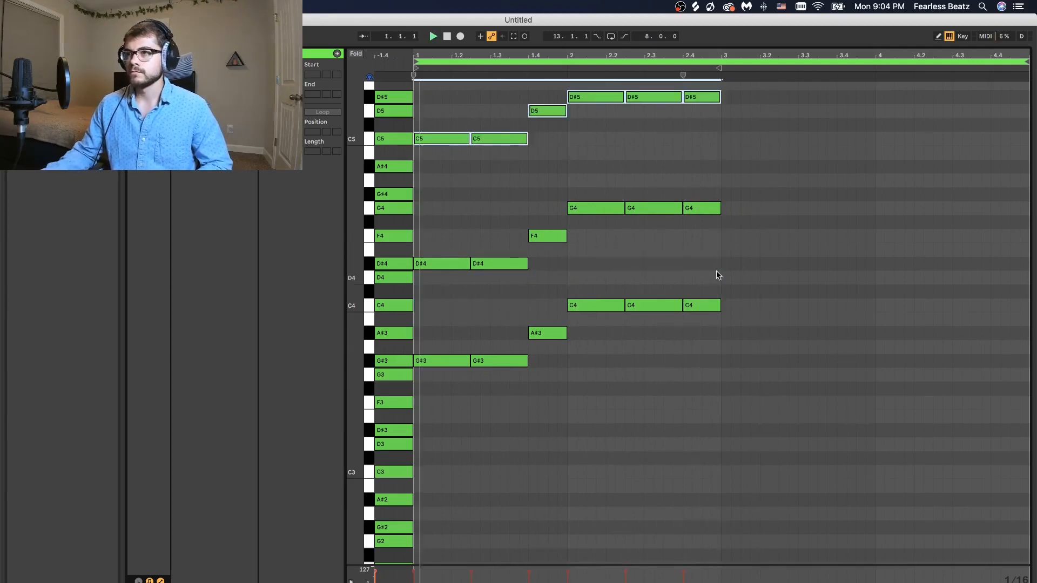
scroll(618, 295, up, 1)
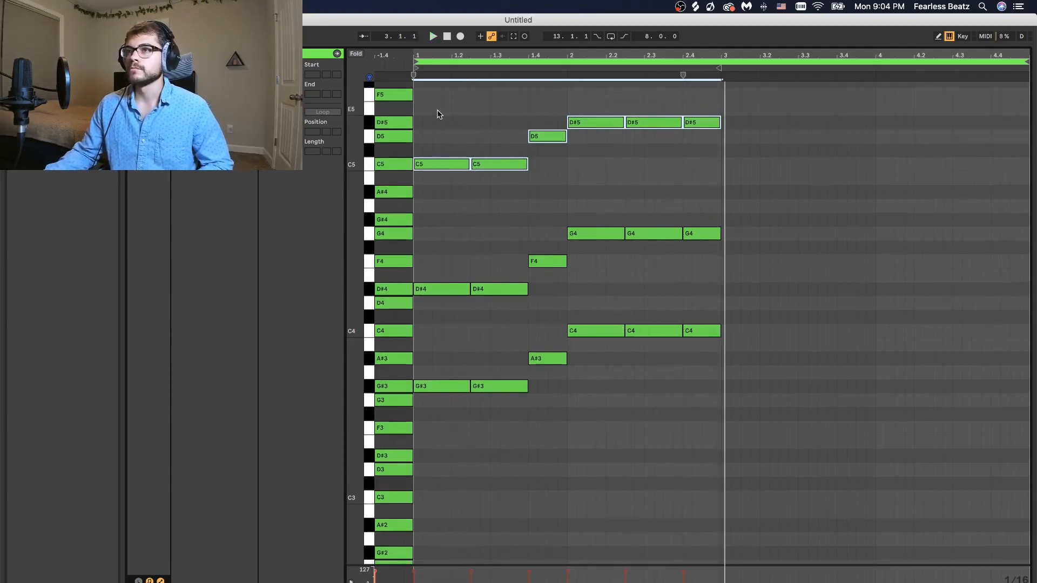
Shorten each chord in bars 1 and 2 to one beat, and remove the full-length copies made in bars 3 and 4
drag(439, 114, 717, 385)
key(ctrl+d)
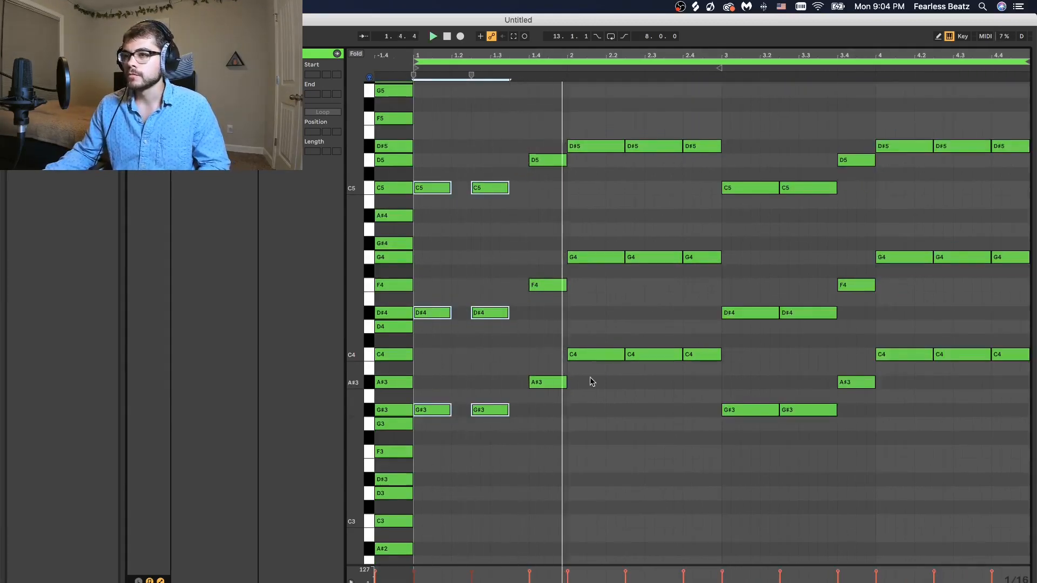
drag(598, 114, 662, 349)
drag(747, 115, 995, 452)
key(Delete)
Duplicate the shortened two-bar chord pattern, align the copy with the start of bar 3, and play all four bars
drag(839, 418, 424, 48)
key(super+d)
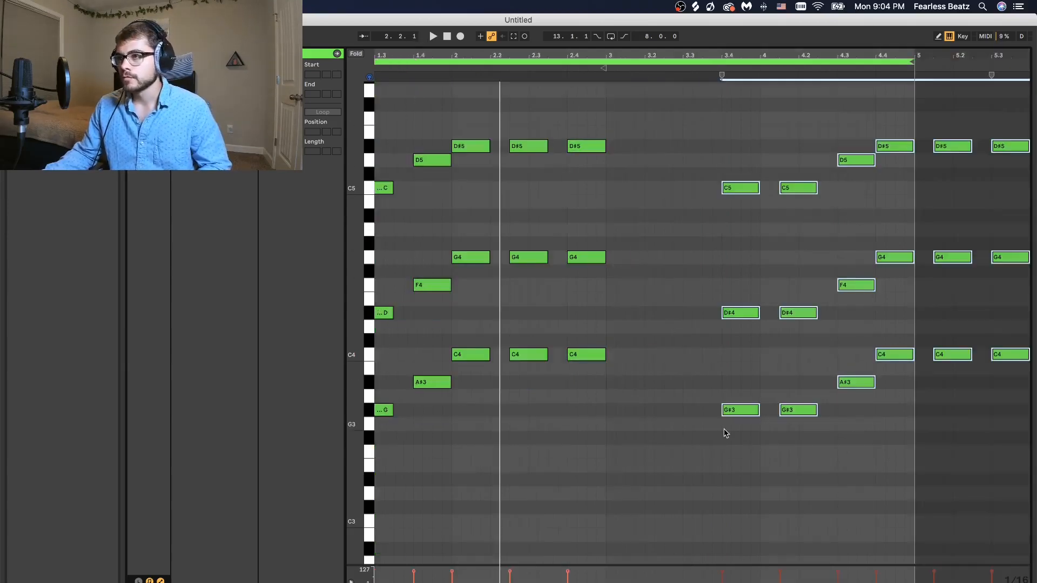
drag(726, 410, 623, 410)
key(space)
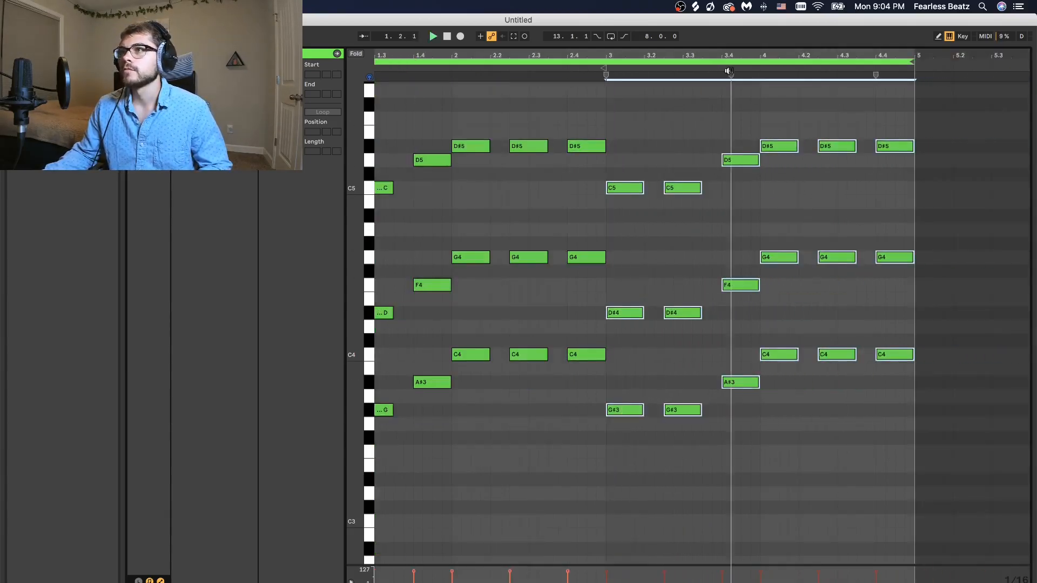
drag(729, 55, 774, 49)
click(761, 229)
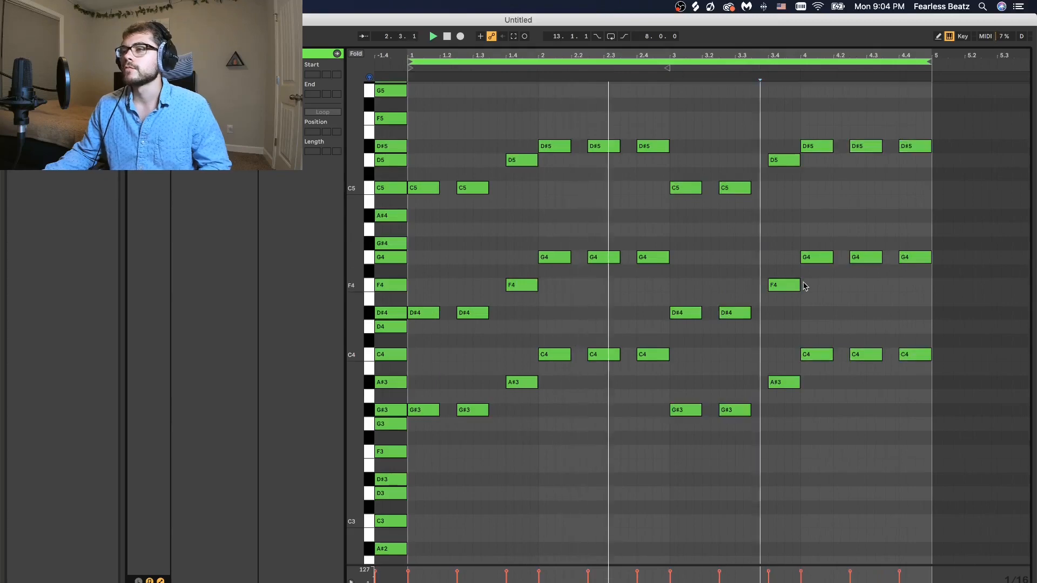
click(804, 324)
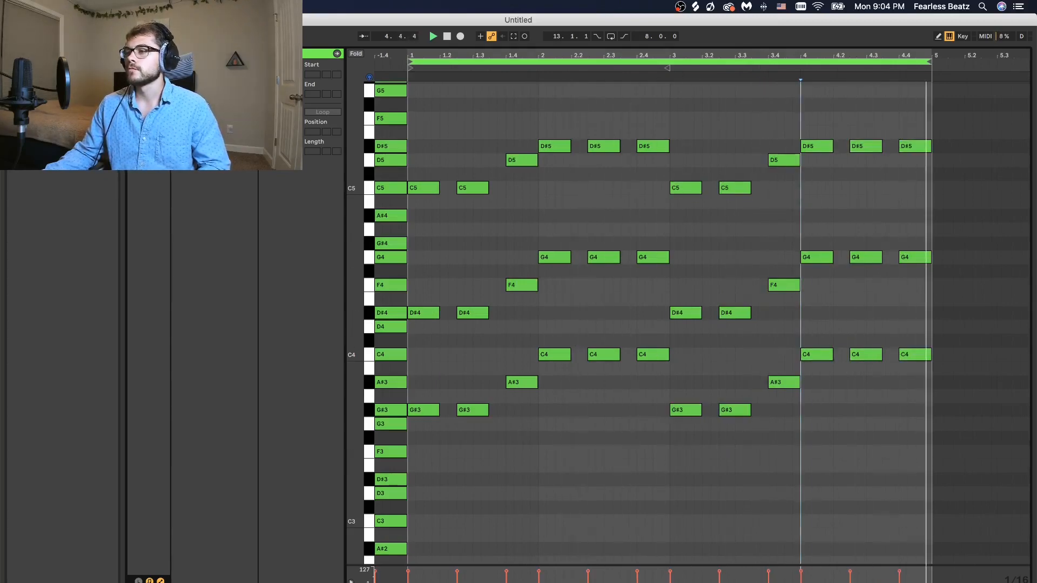
Open Omnisphere on the PIANO track and play the chord clip with the Celes Bells patch
key(Tab)
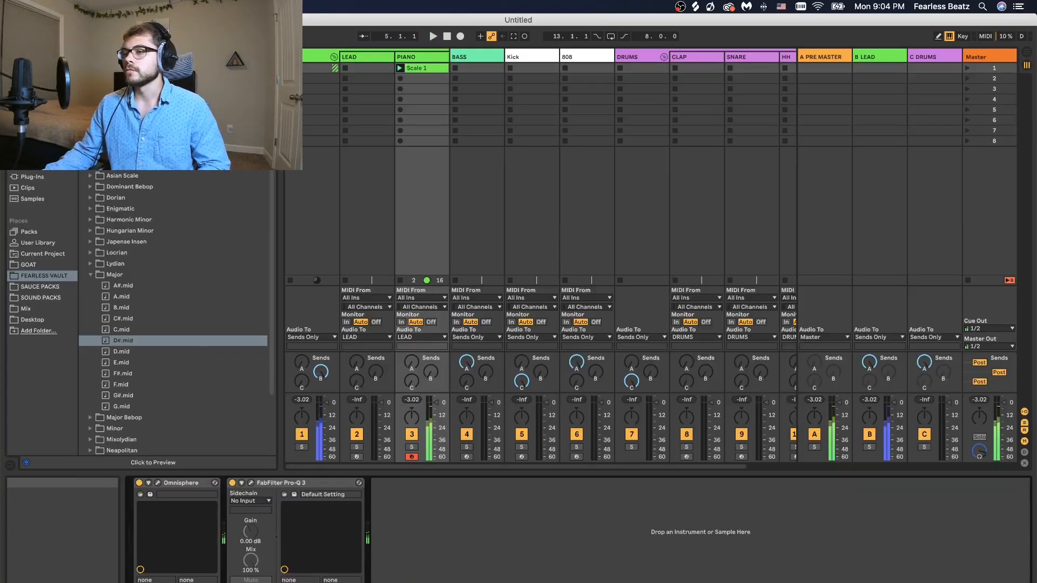
click(434, 59)
click(158, 484)
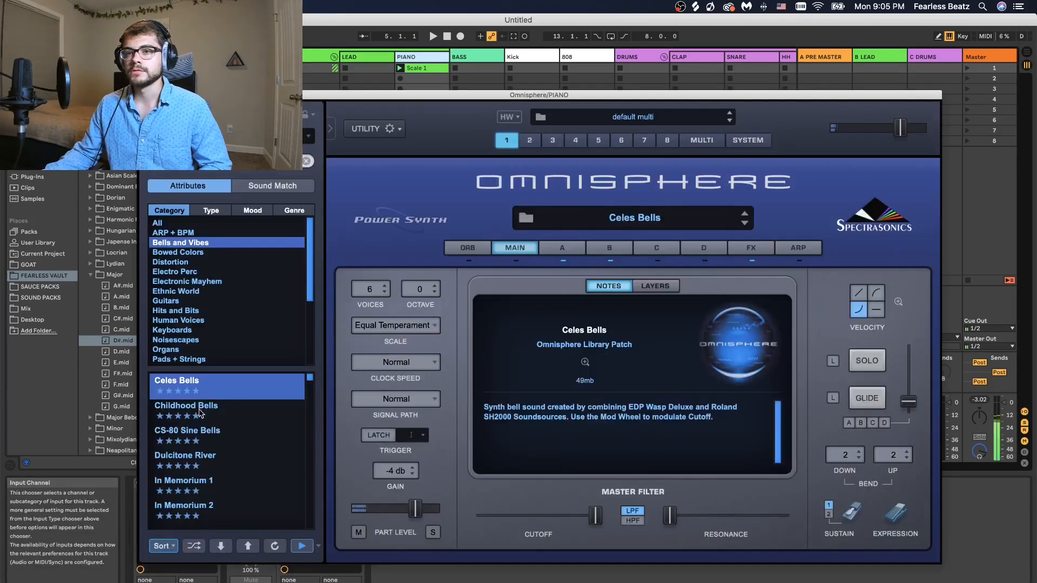
key(space)
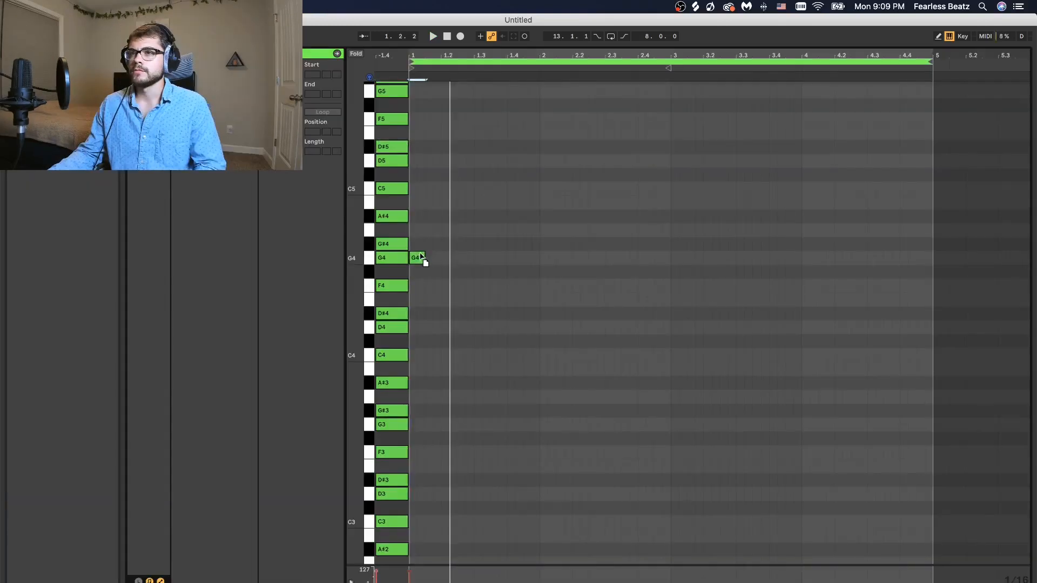
Start the melody with an eighth-note C5 at the beginning of bar 1, followed directly by a D#5
drag(423, 261, 428, 192)
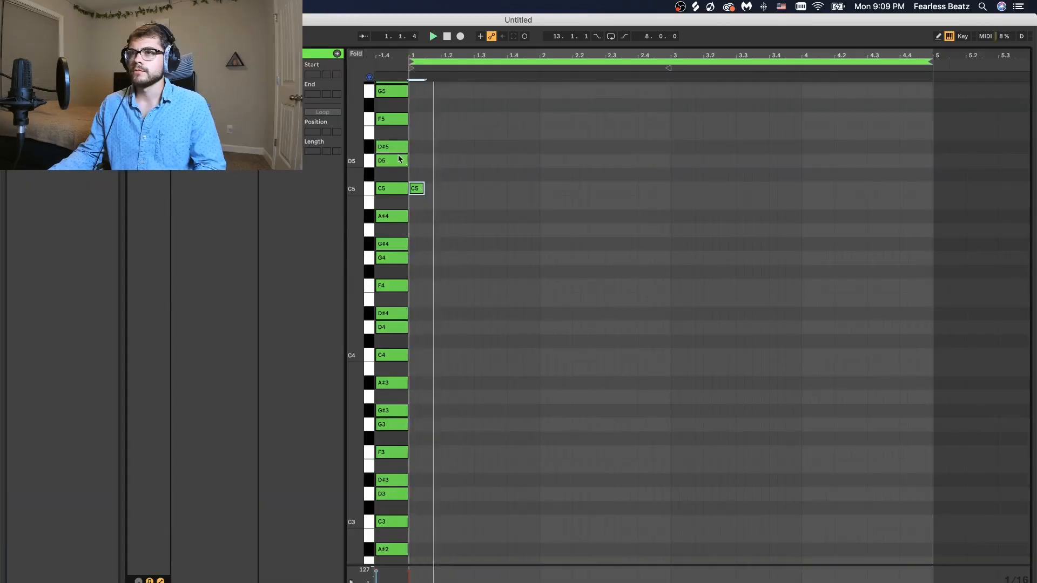
click(392, 150)
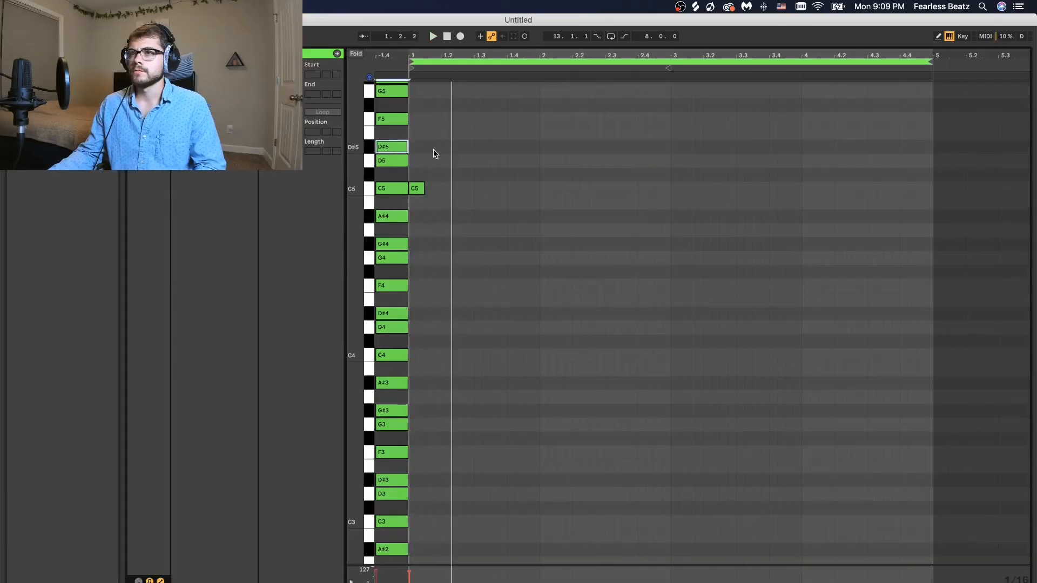
key(space)
key(space)
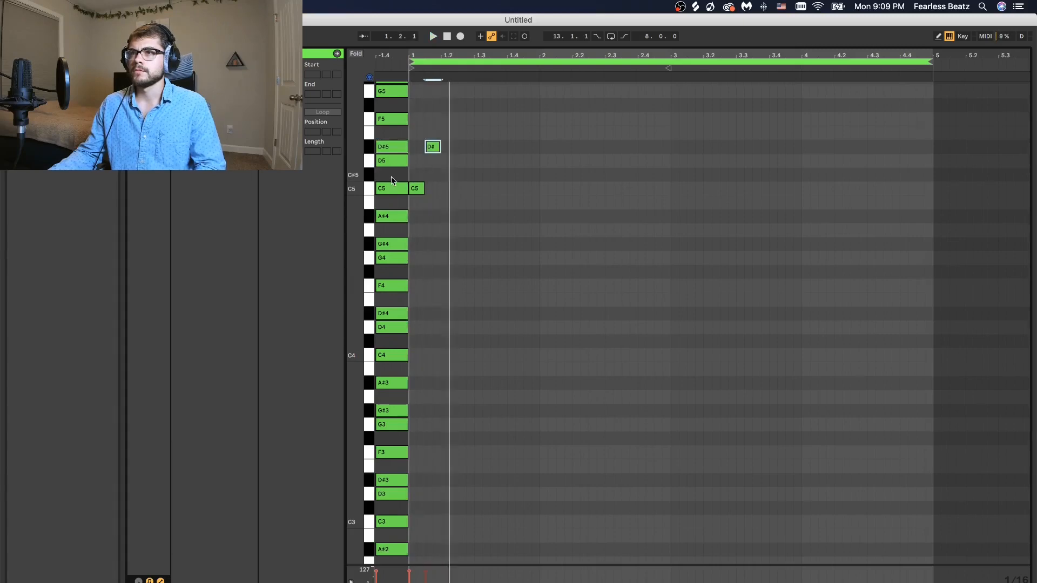
key(space)
Add eighth-note D5 and A#4 right after the D#5, auditioning candidate pitches against playback
click(391, 162)
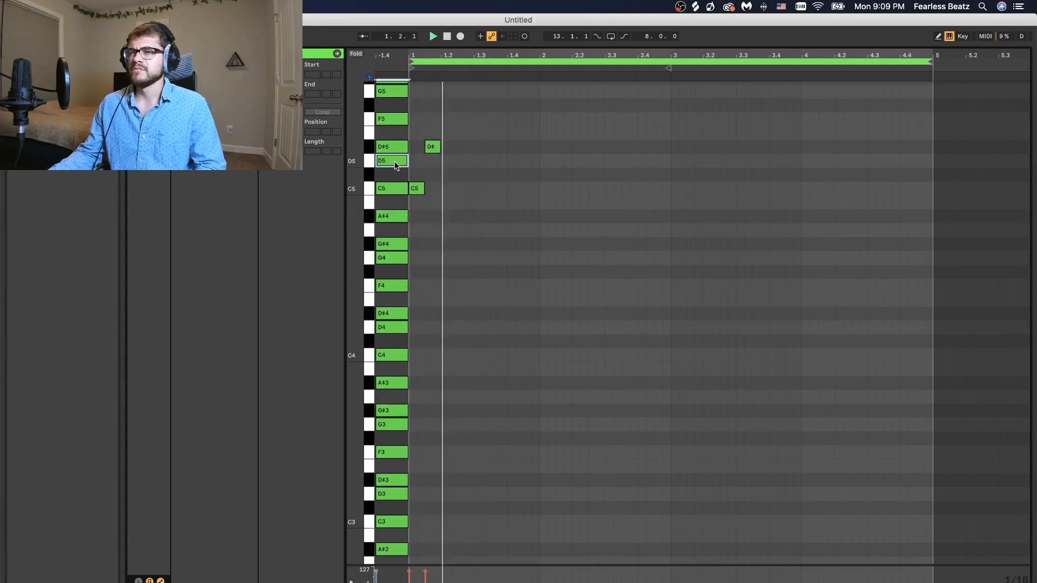
click(384, 216)
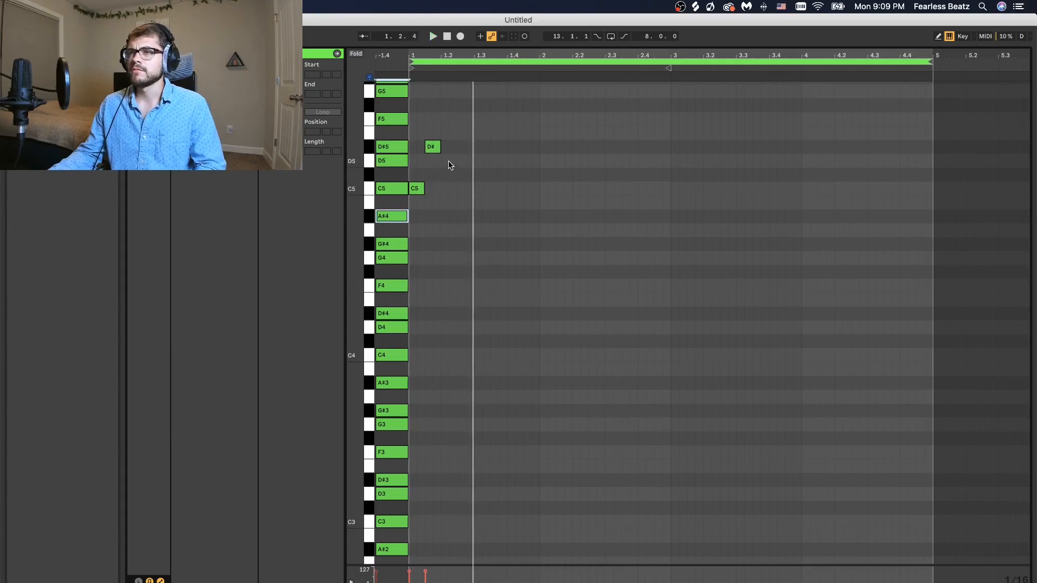
scroll(443, 186, up, 1)
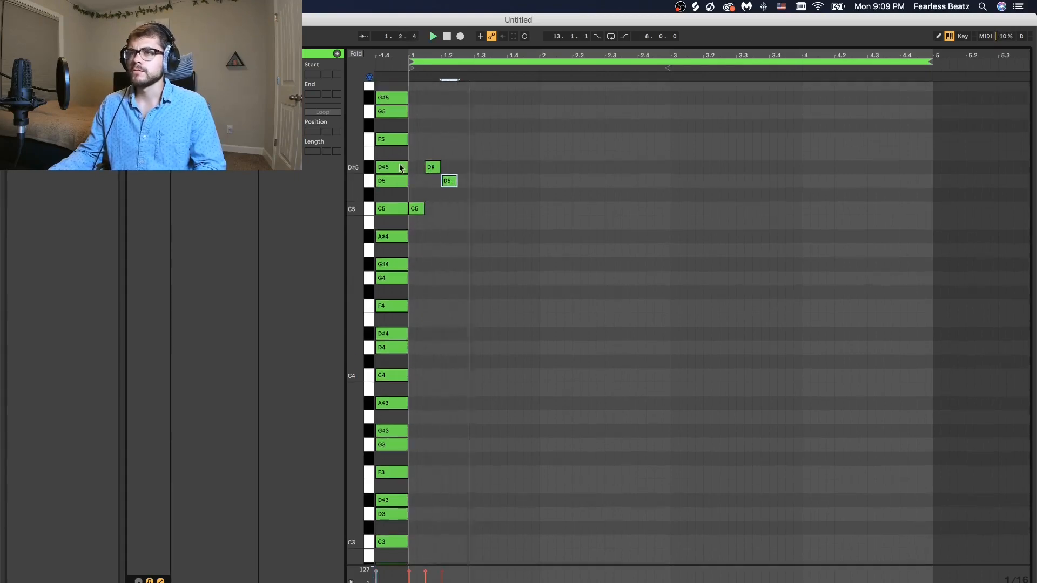
click(398, 167)
click(391, 236)
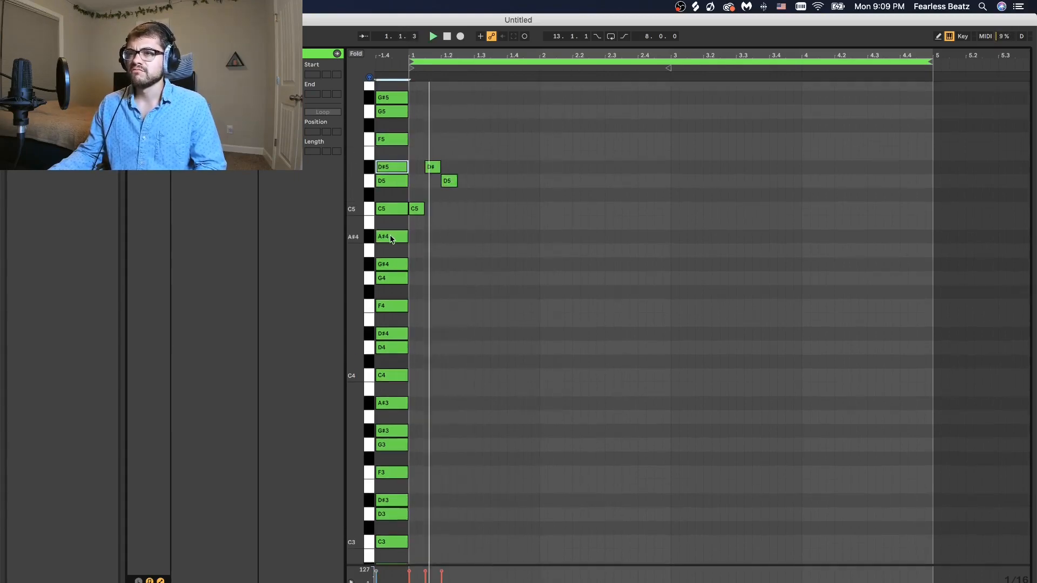
double_click(459, 238)
click(477, 236)
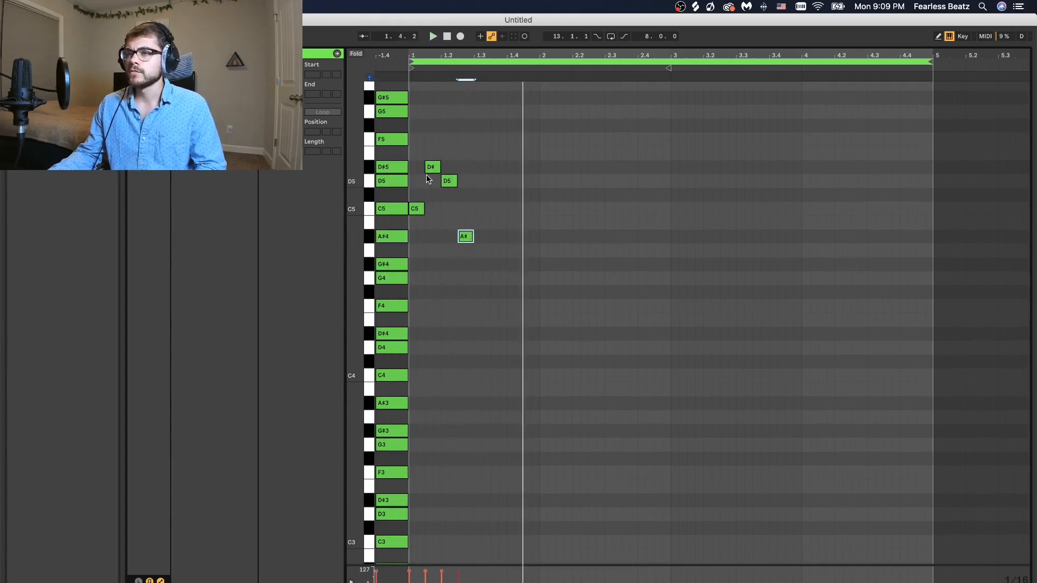
Audition F5 and D#5, and finish bar 1 with a C5 just before beat 4 and a D#5 on beat 4
click(394, 141)
click(391, 166)
double_click(496, 209)
double_click(514, 181)
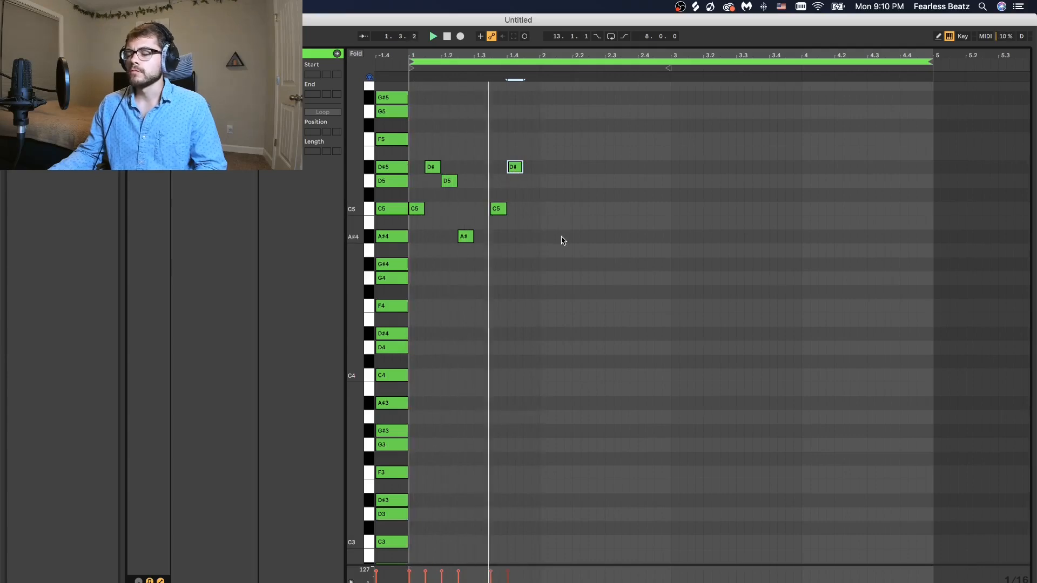
Duplicate the bar 1 melody into bars 2, 3 and 4, aligning each copy with the start of its bar
drag(600, 262, 424, 111)
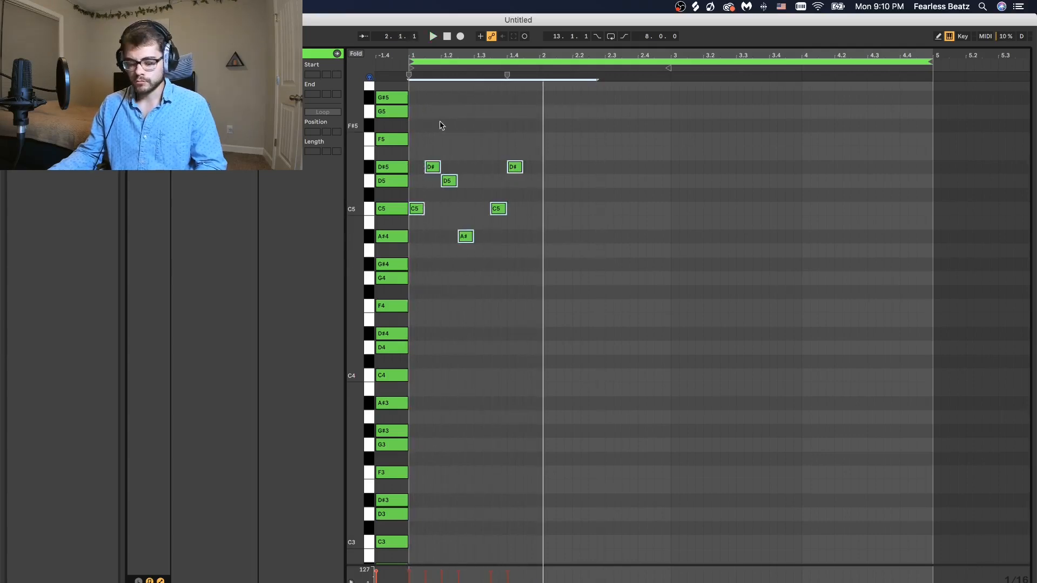
key(super+d)
drag(606, 204, 545, 207)
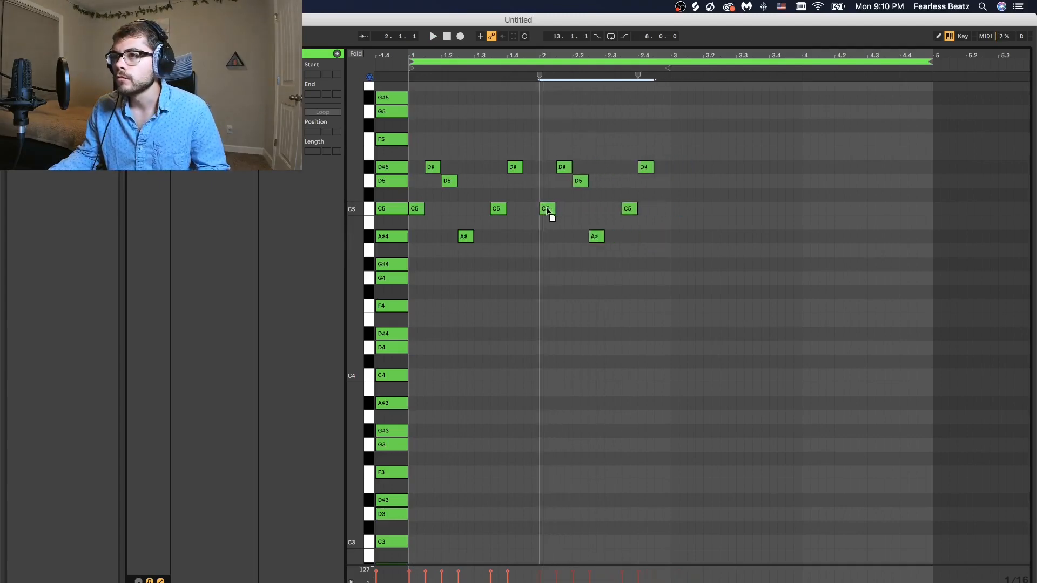
key(super+d)
key(super+d)
Raise the last D#5 in each of the four melody bars to F5
double_click(515, 264)
drag(515, 266, 514, 140)
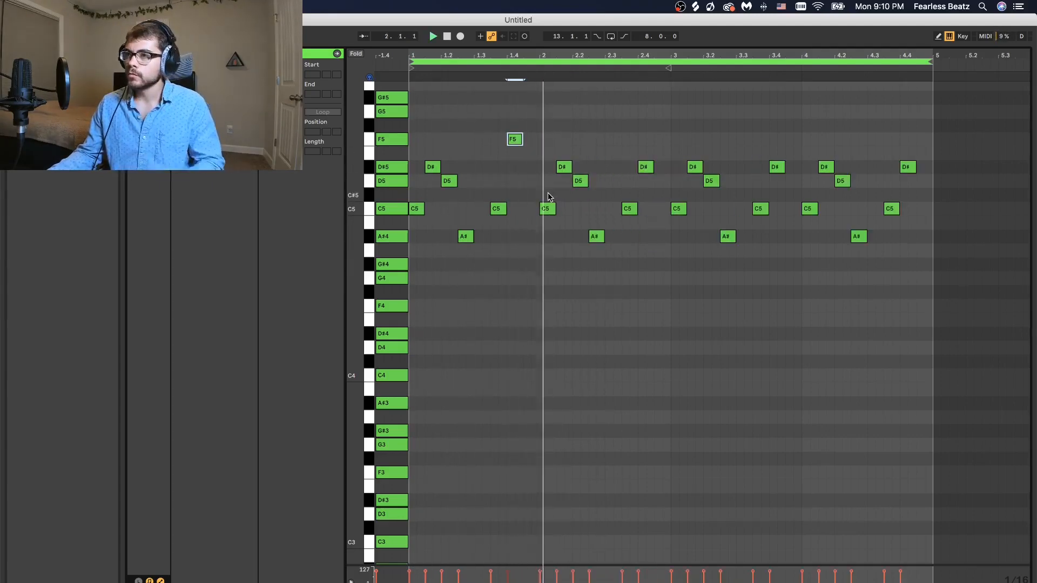
drag(648, 169, 649, 138)
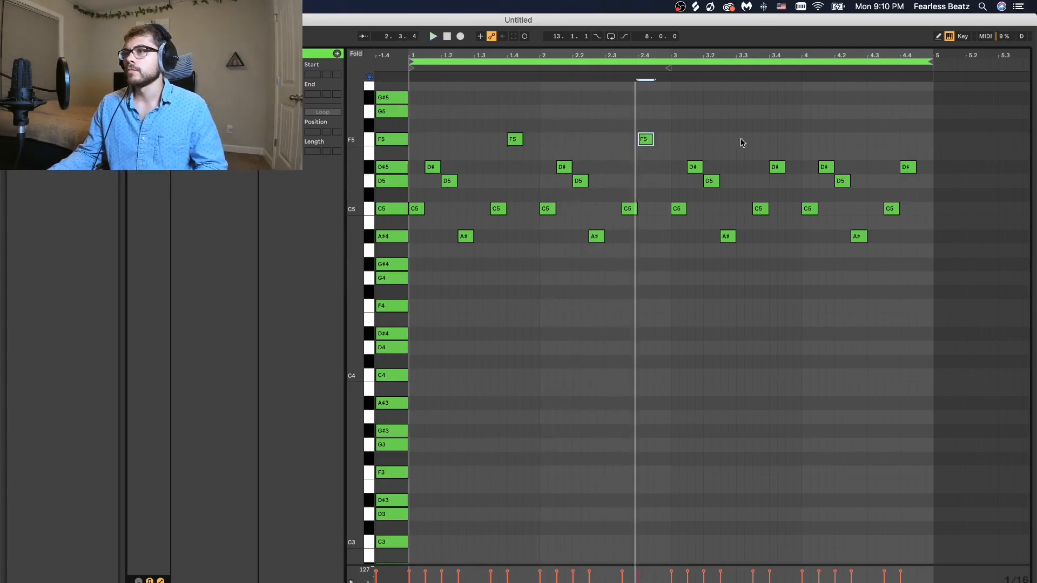
drag(898, 167, 913, 139)
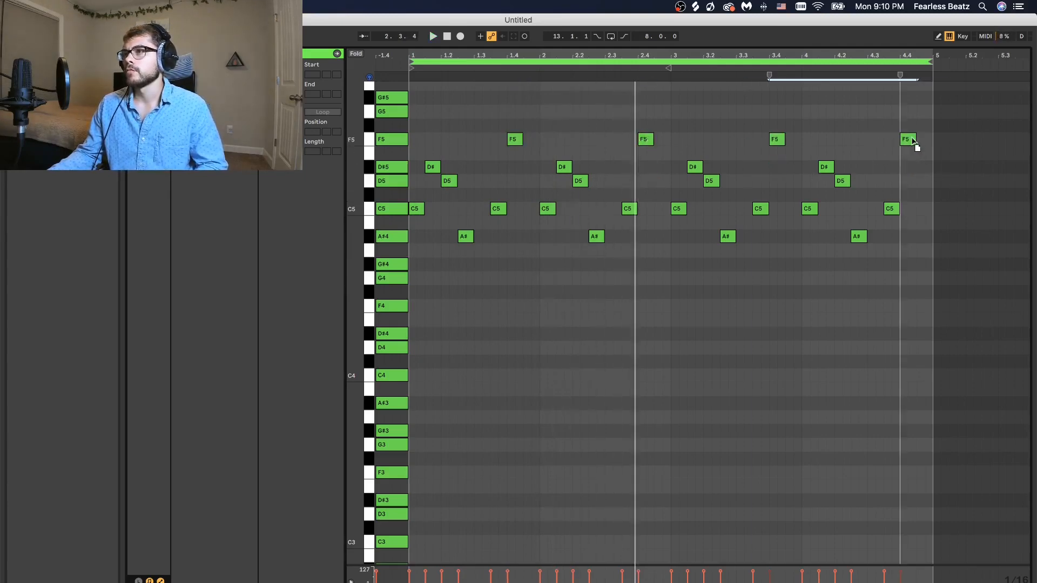
click(939, 180)
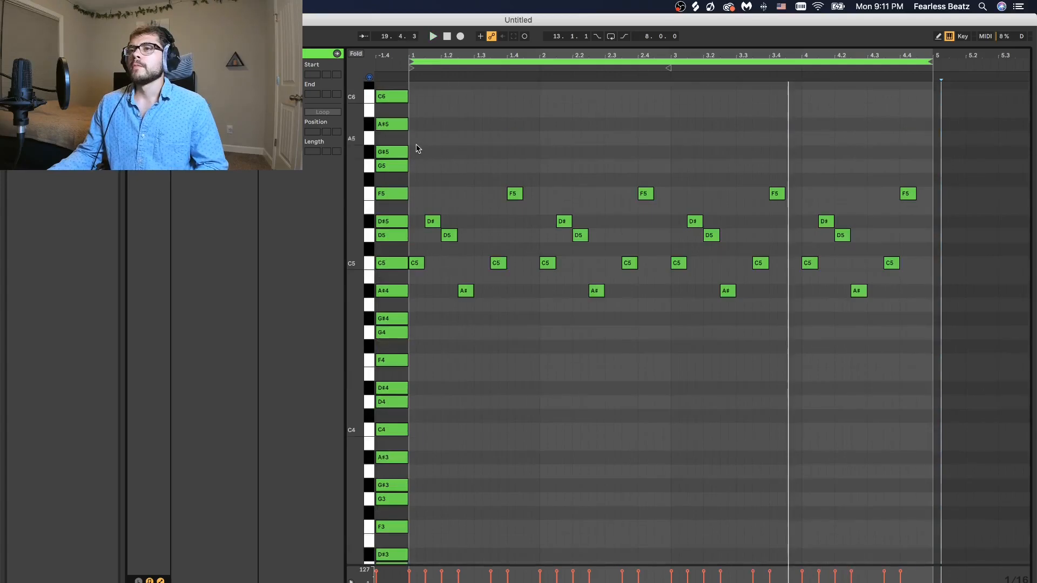
Transpose the entire four-bar melody down an octave and play it back
drag(417, 144, 720, 351)
key(super+a)
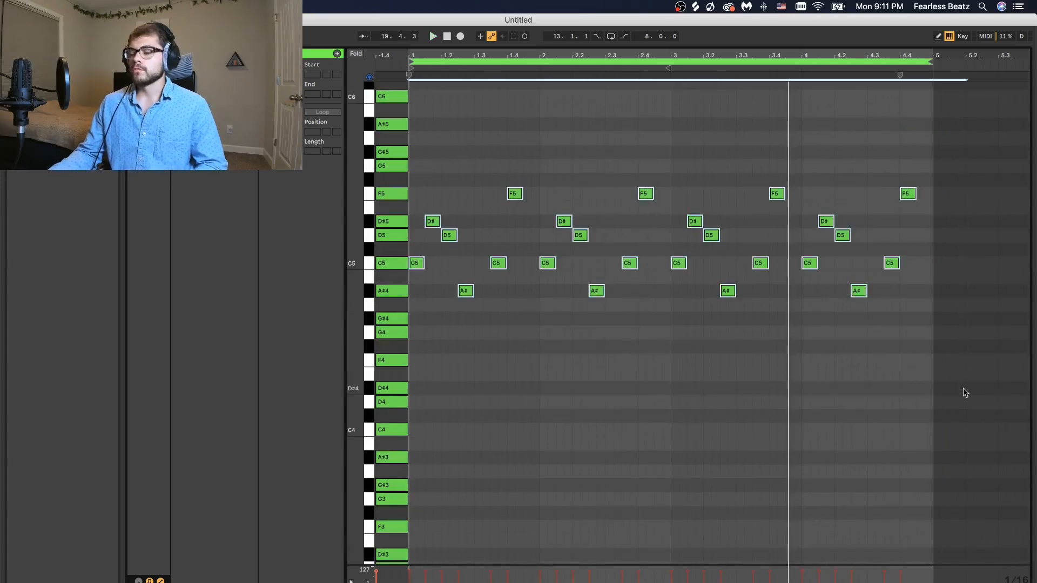
key(shift+Down)
key(space)
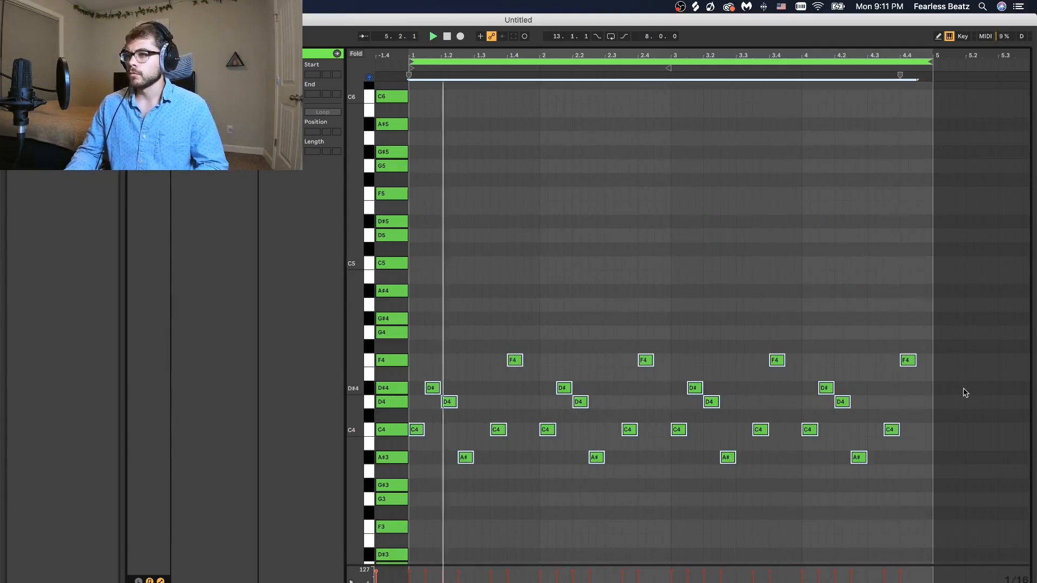
Open the clip on the bells track, transpose all its chord notes down an octave, and play it
click(970, 582)
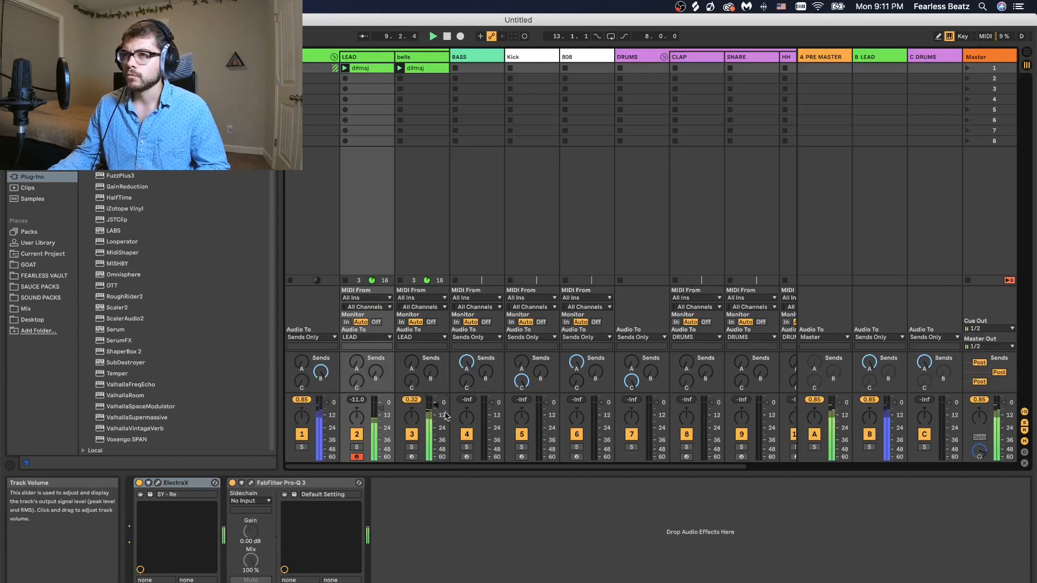
double_click(422, 69)
key(space)
drag(421, 118, 1031, 570)
key(shift+Down)
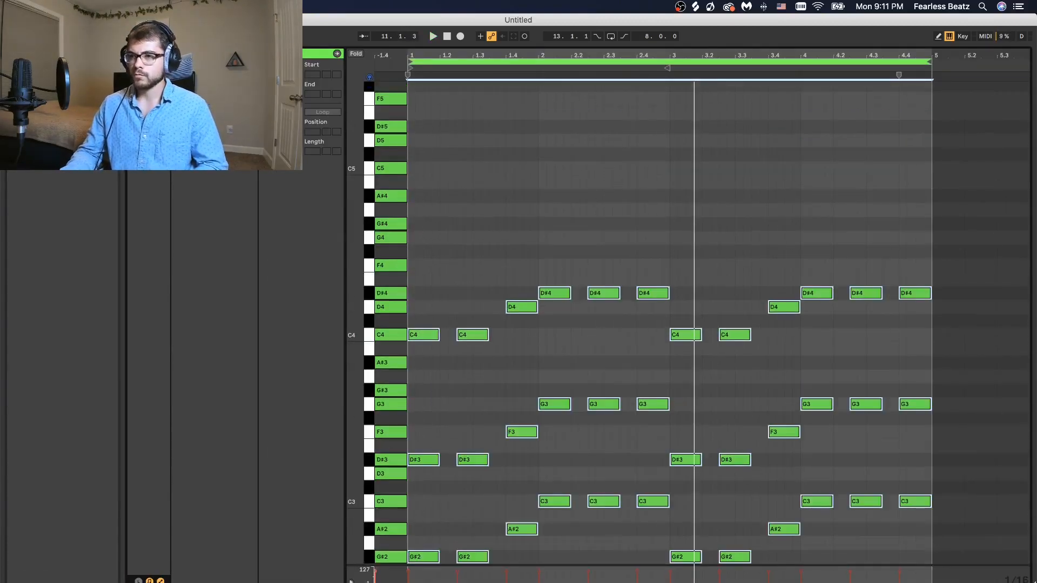
key(space)
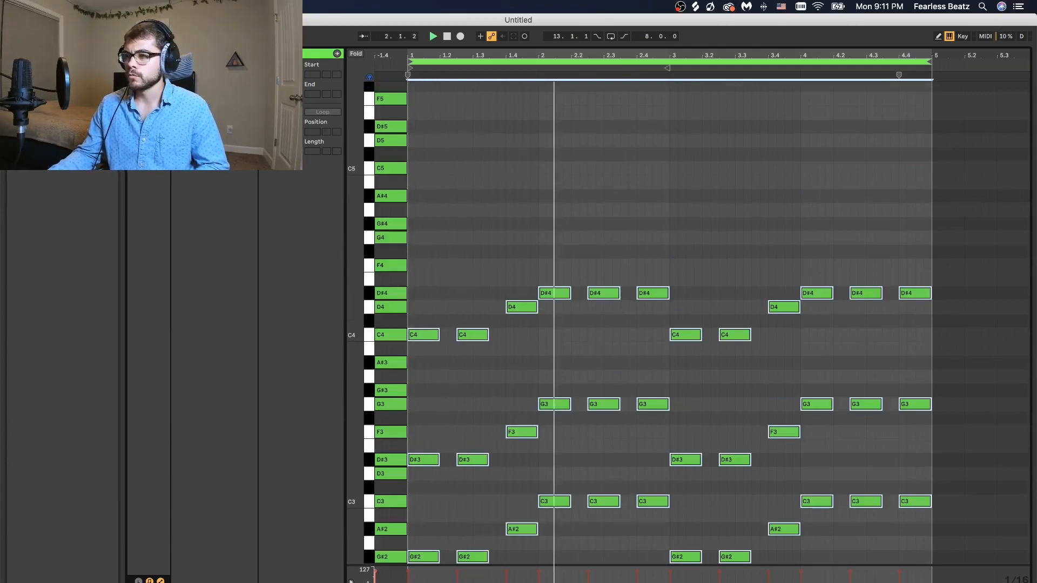
scroll(935, 474, down, 1)
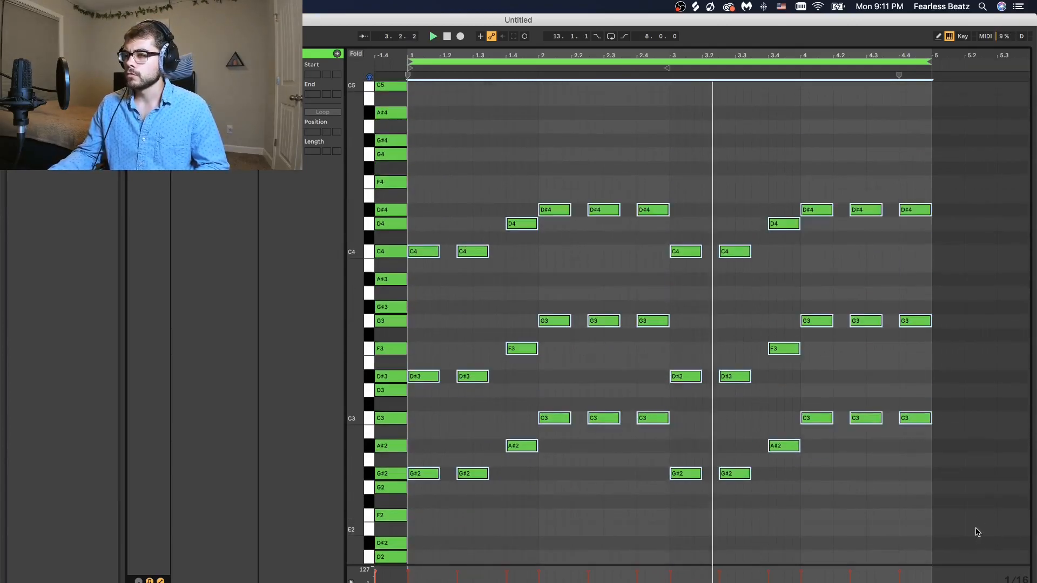
Return to the session mixer and open the bells track's d#maj clip
key(Tab)
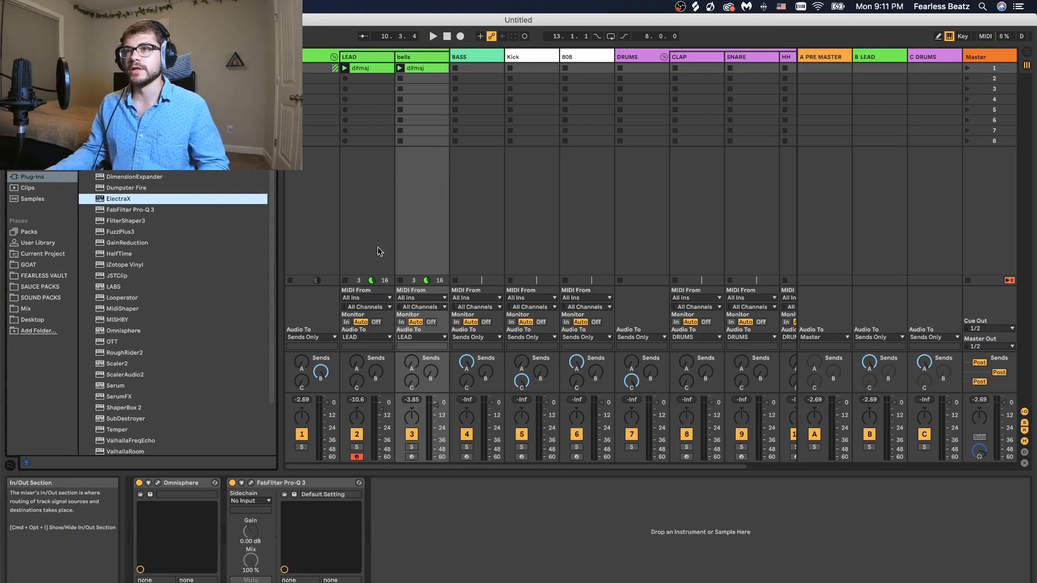
double_click(433, 69)
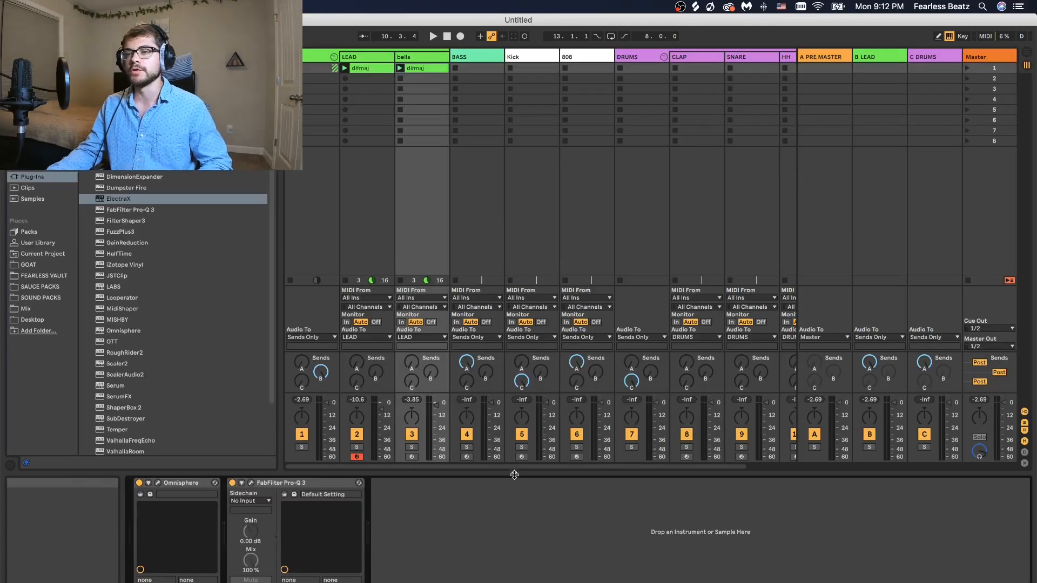
Duplicate the bells track and open the d#maj clip on the copy
key(space)
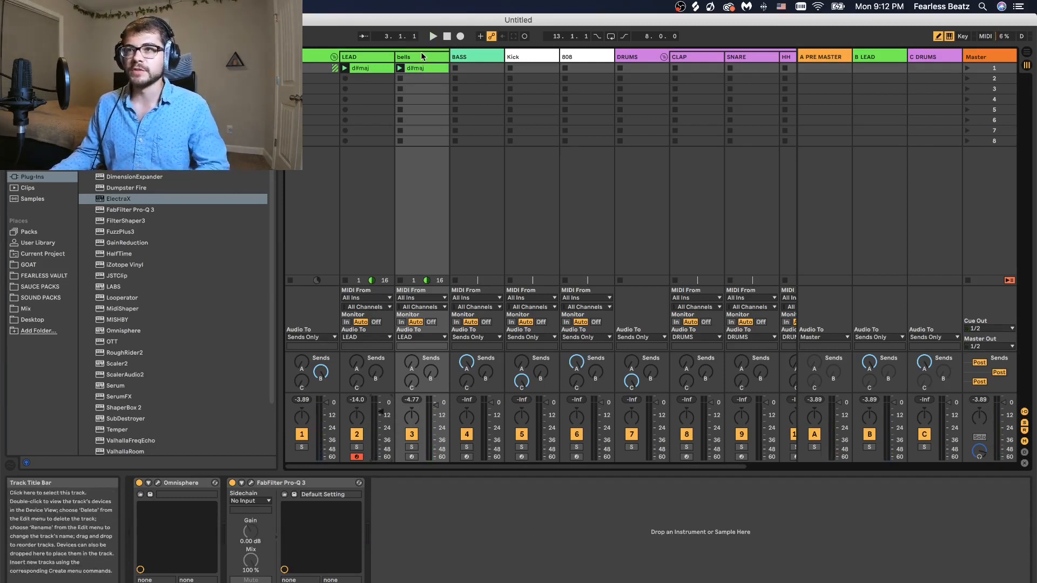
click(423, 60)
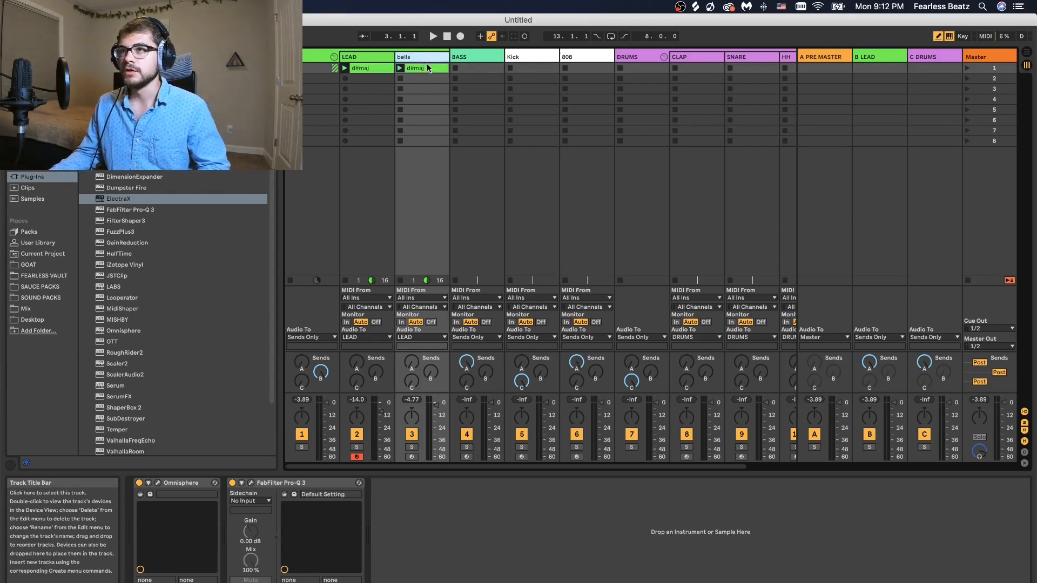
key(super+d)
double_click(469, 68)
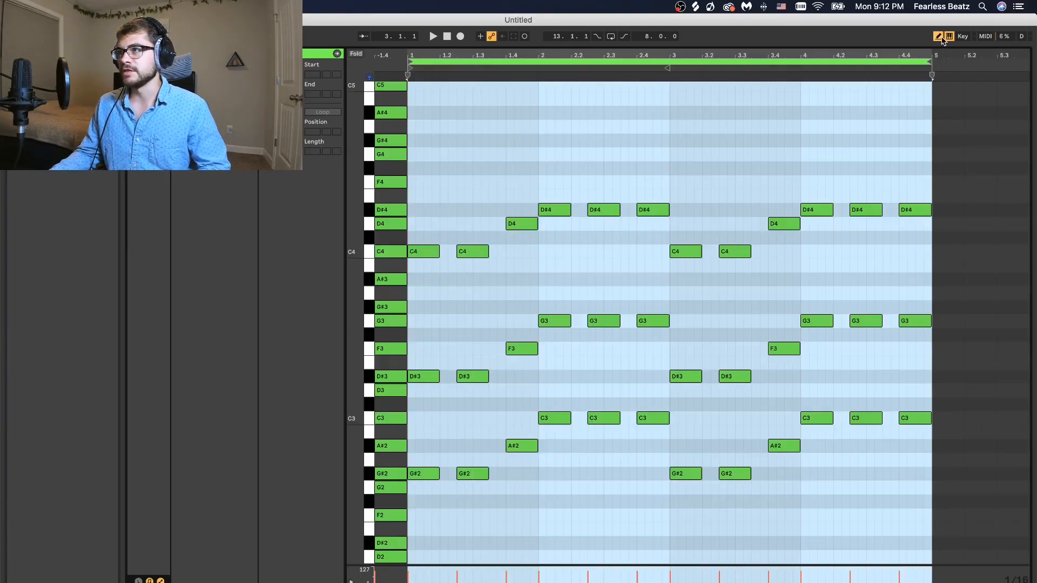
Reduce the first two bars to full-bar chords, G#2-D#3-C4 and C3-G3-D#4, and delete all notes in the last two bars
drag(419, 219, 540, 488)
drag(517, 415, 522, 447)
key(Delete)
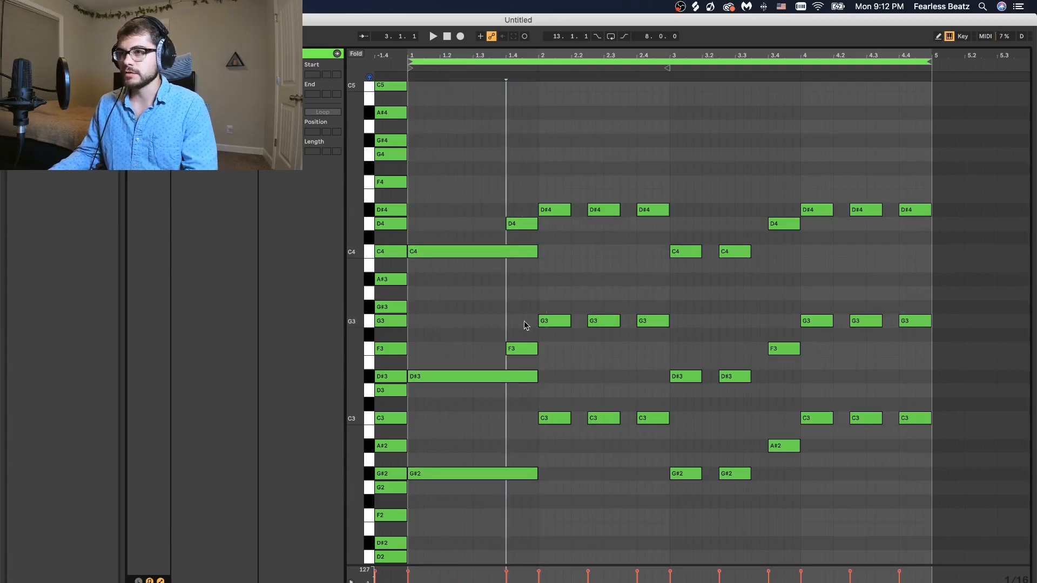
drag(543, 174, 670, 418)
drag(676, 166, 993, 492)
key(Delete)
Duplicate the two-bar chord progression and place the copy so it starts at bar 3
drag(800, 514, 498, 182)
key(super+d)
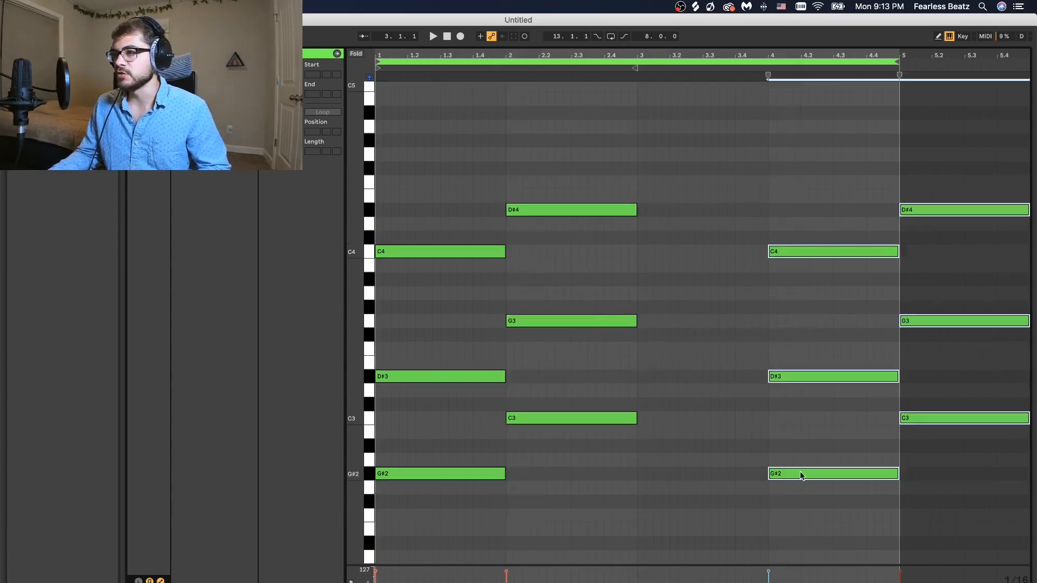
drag(802, 475, 669, 473)
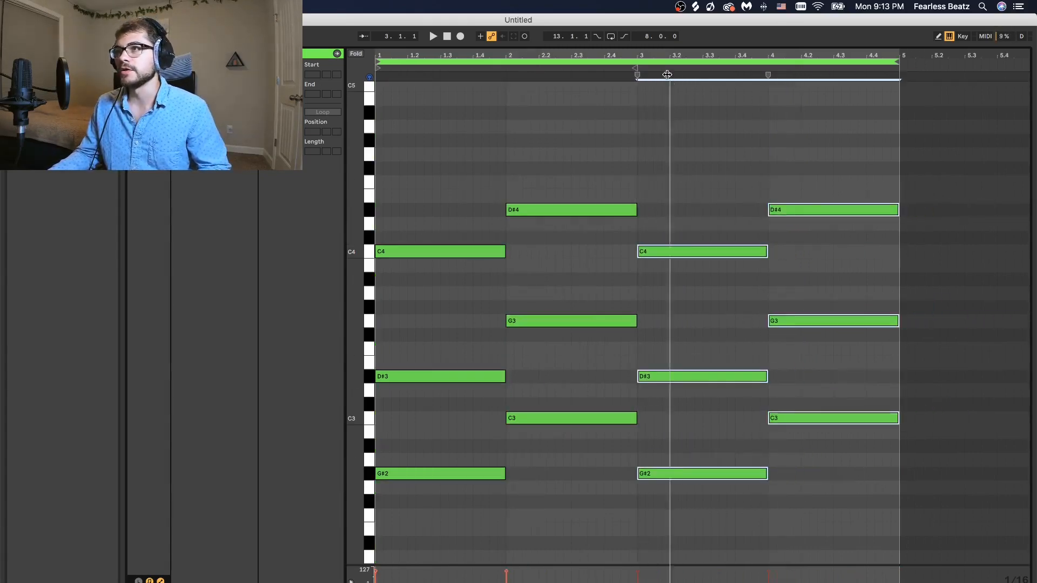
Transpose the top C4 and D#4 notes of all four chords down an octave
scroll(667, 74, left, 2)
drag(476, 169, 594, 265)
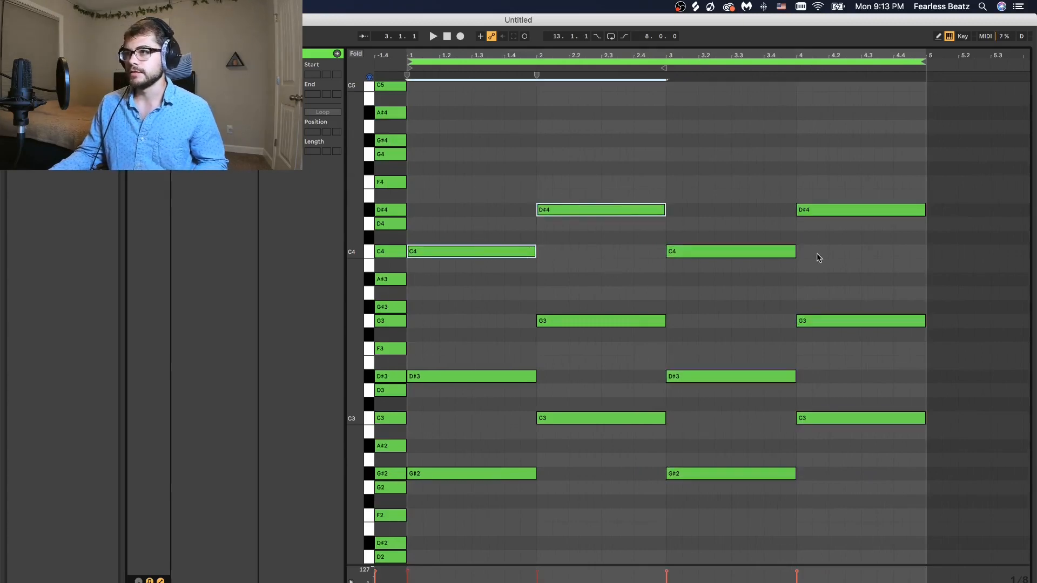
drag(749, 182, 846, 280)
key(shift+Down)
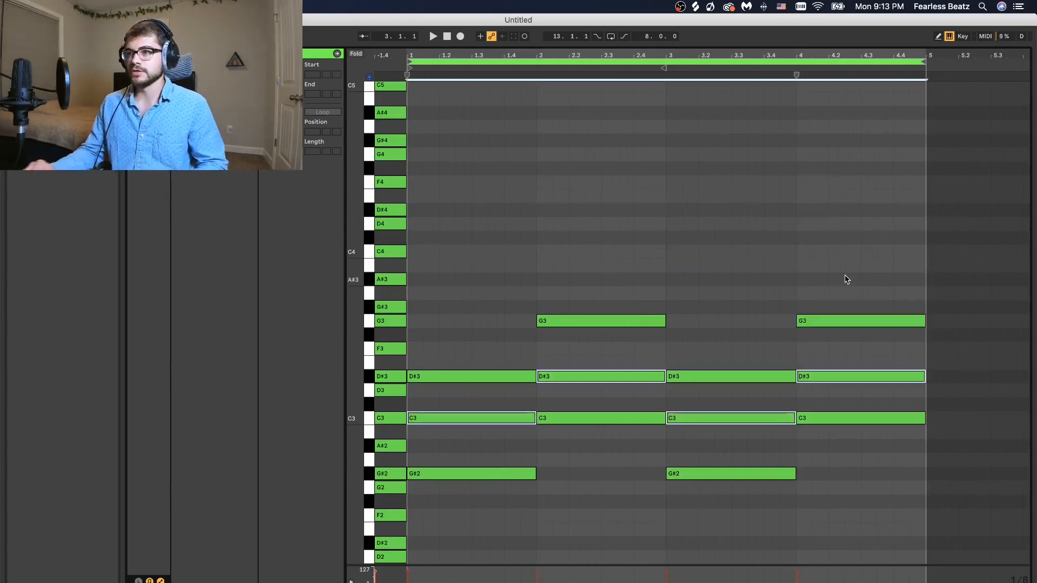
Transpose all the chord notes in the clip up an octave
scroll(784, 290, down, 1)
drag(468, 228, 977, 499)
key(shift+Up)
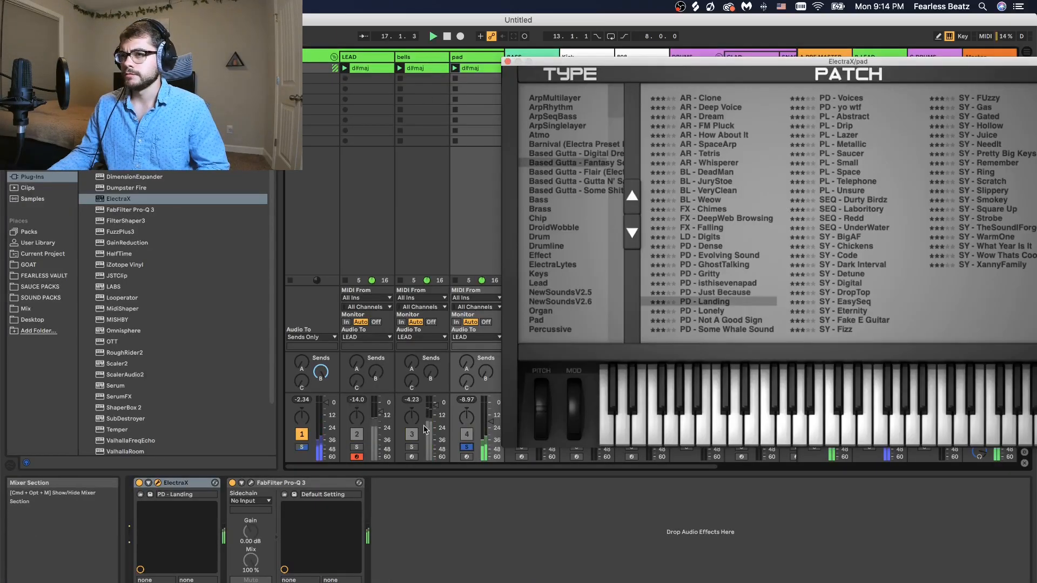
Turn off solo on the pad track and reactivate the muted LEAD track
click(467, 446)
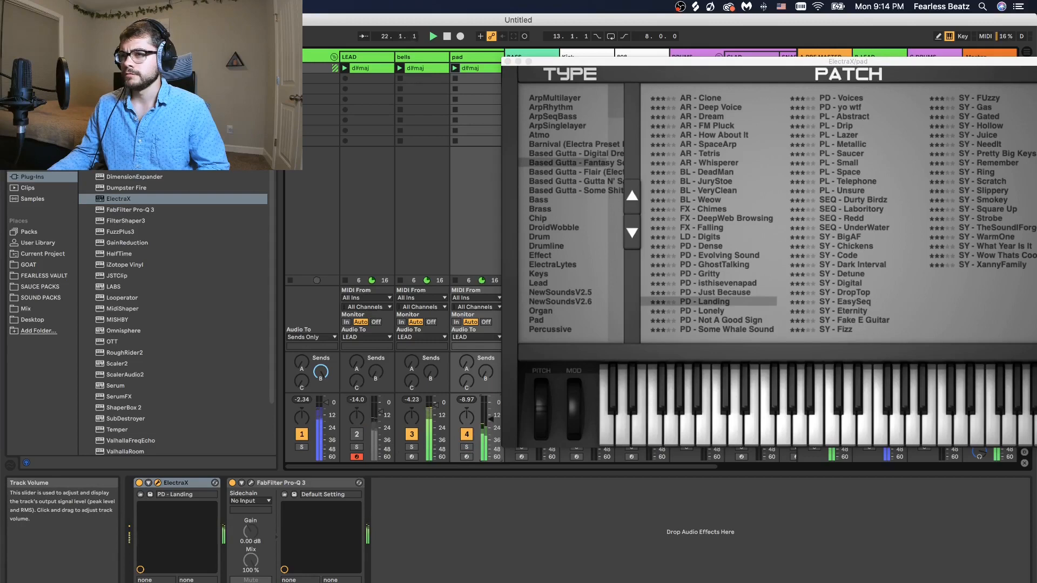
click(374, 157)
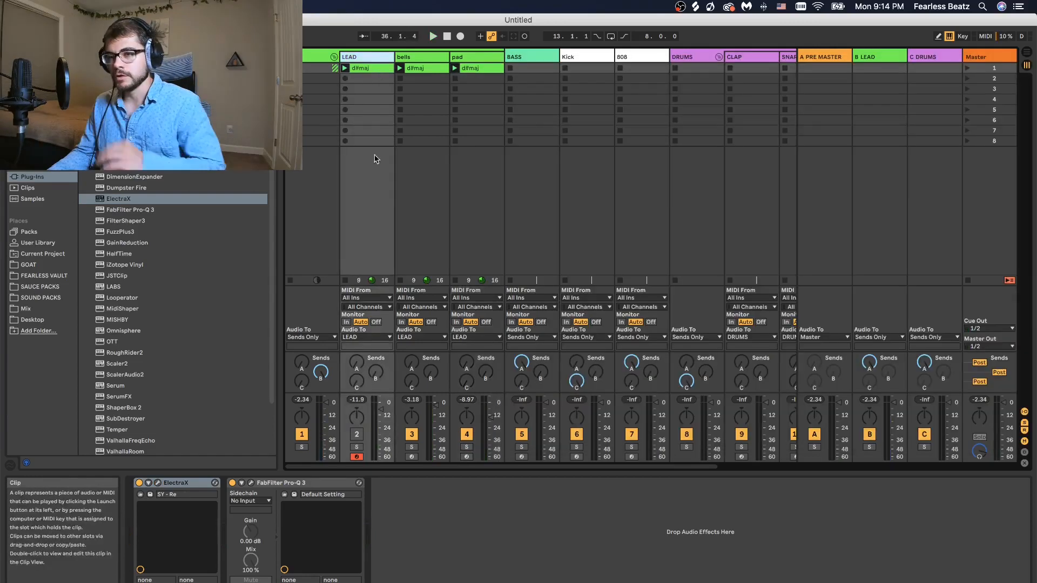
click(356, 434)
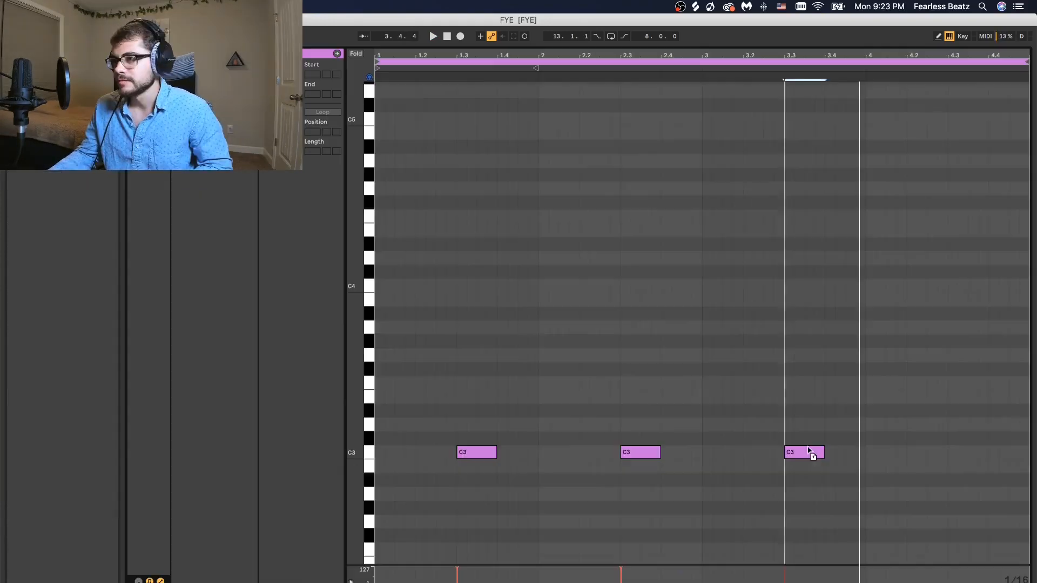
Copy the C3 clap hit to beat 3 of bar 4, play the pattern, and return to the session mixer
drag(810, 454, 972, 459)
key(space)
key(shift+Tab)
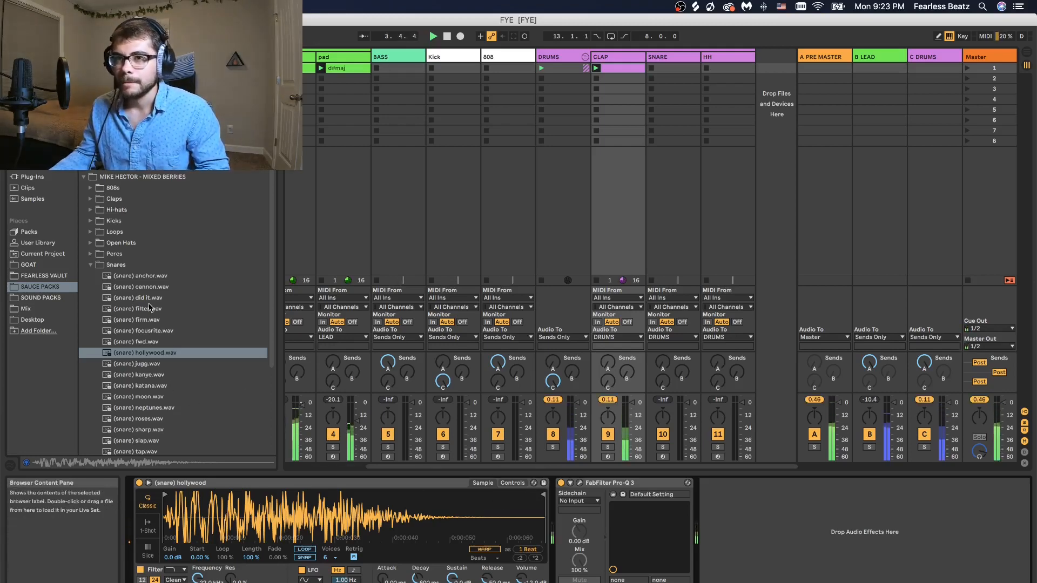
Audition the focusrite and kanye snare samples against the beat
click(143, 330)
click(143, 374)
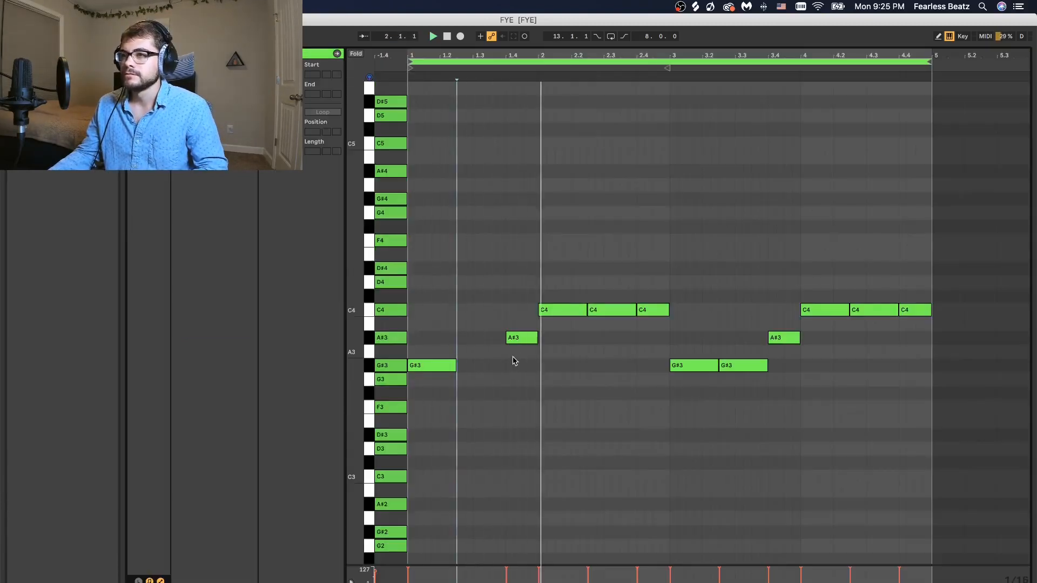
Thin the 808 line by deleting both A#3 notes and the first C4 in bars 2 and 4, and extend the opening G#3 across bar 1
double_click(520, 340)
drag(453, 366, 537, 368)
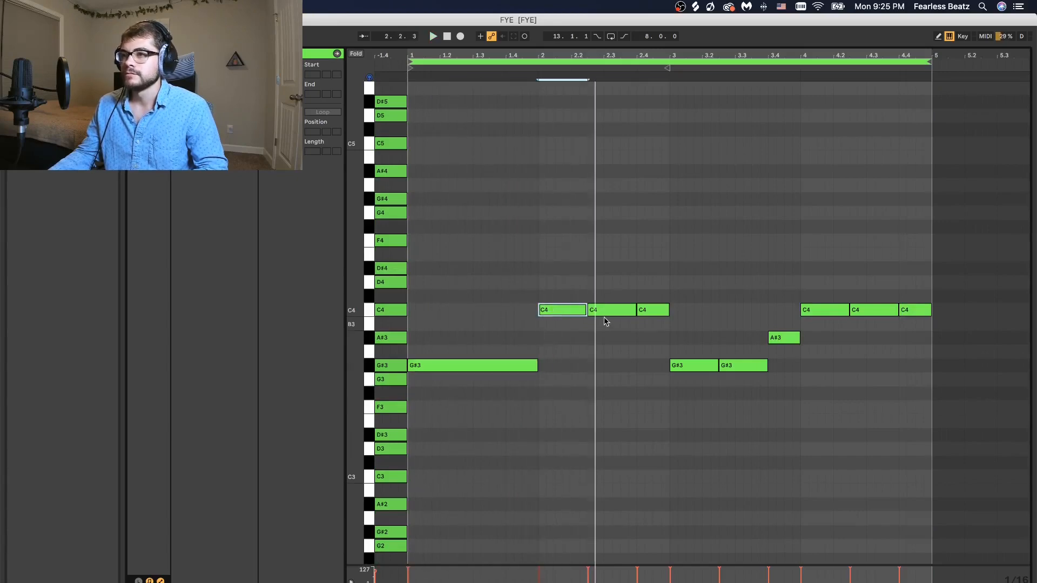
double_click(569, 314)
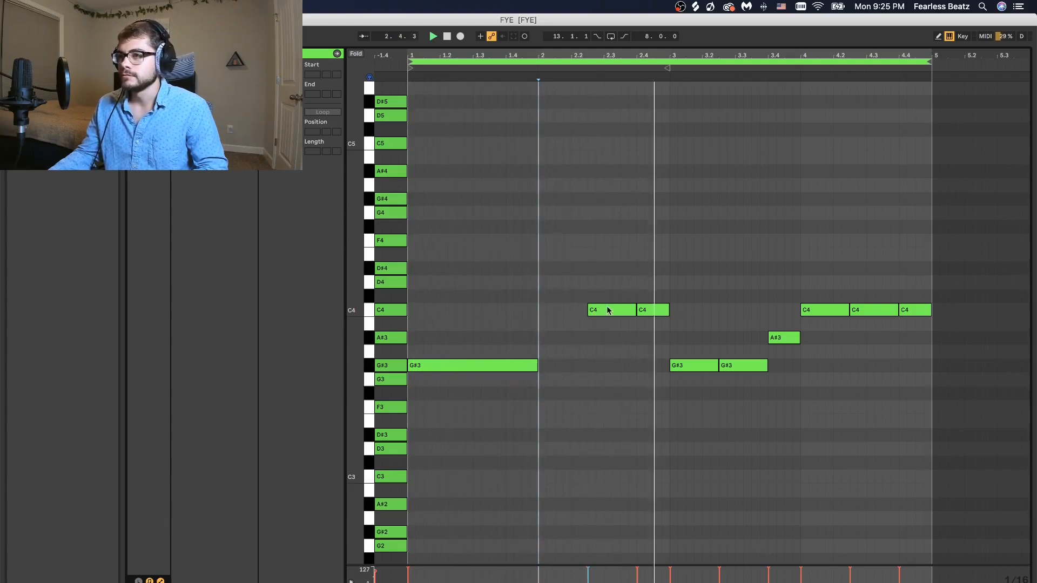
double_click(776, 339)
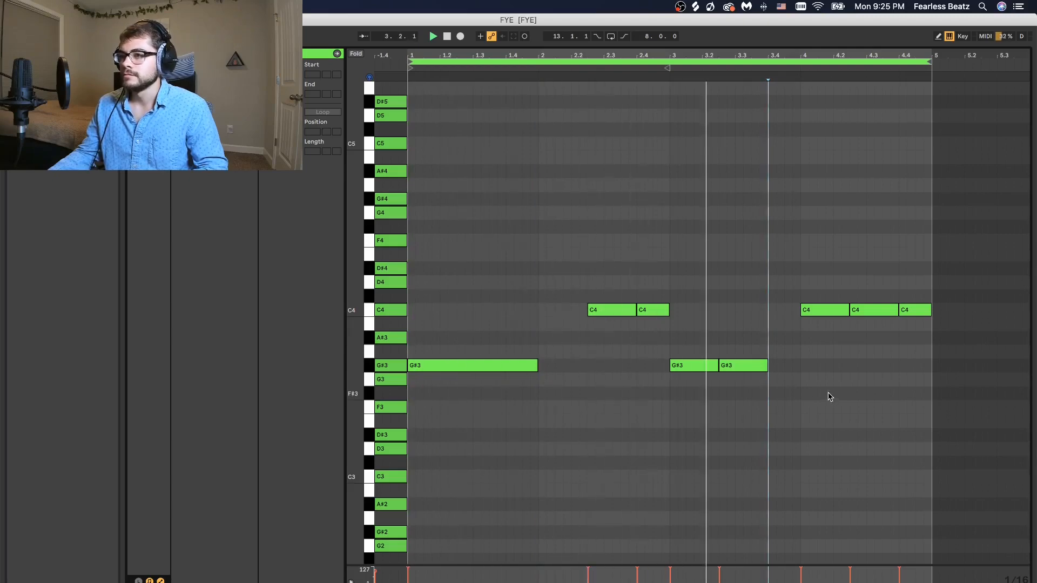
double_click(826, 310)
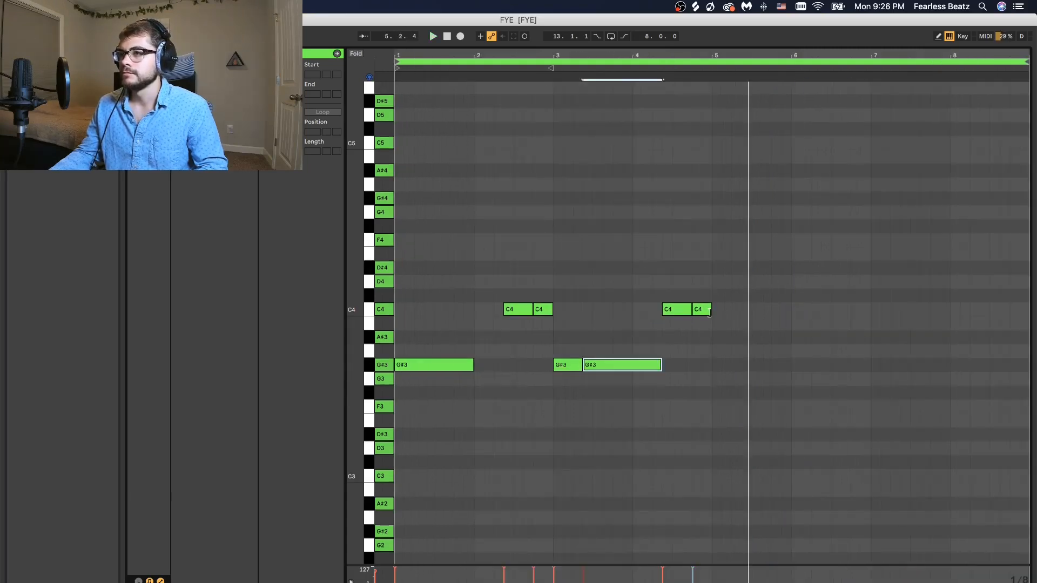
Shorten the last C4 in bar 4, and duplicate the whole four-bar 808 pattern with the copy starting at bar 5
drag(712, 310, 702, 314)
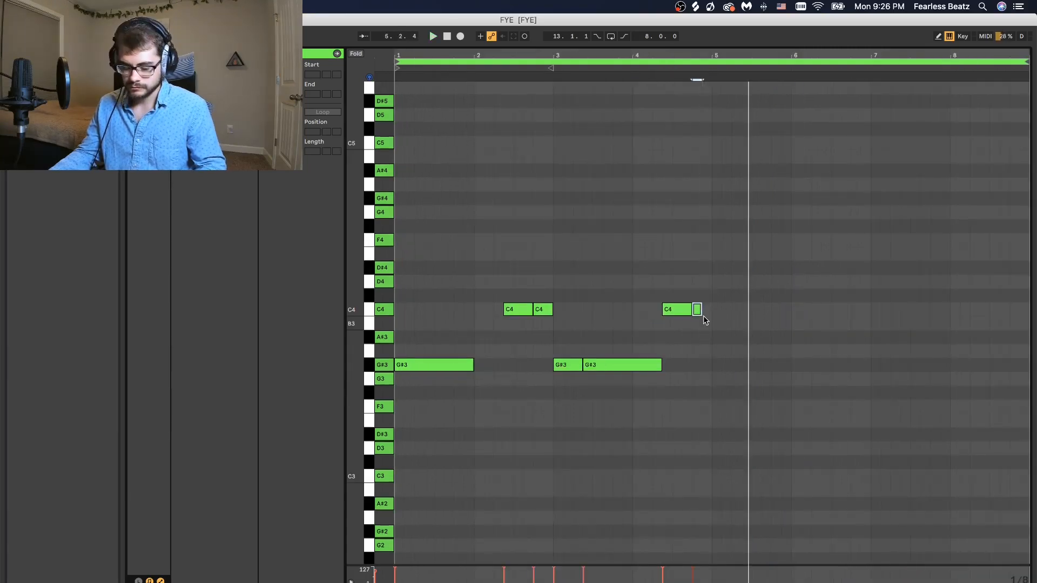
drag(778, 391, 449, 260)
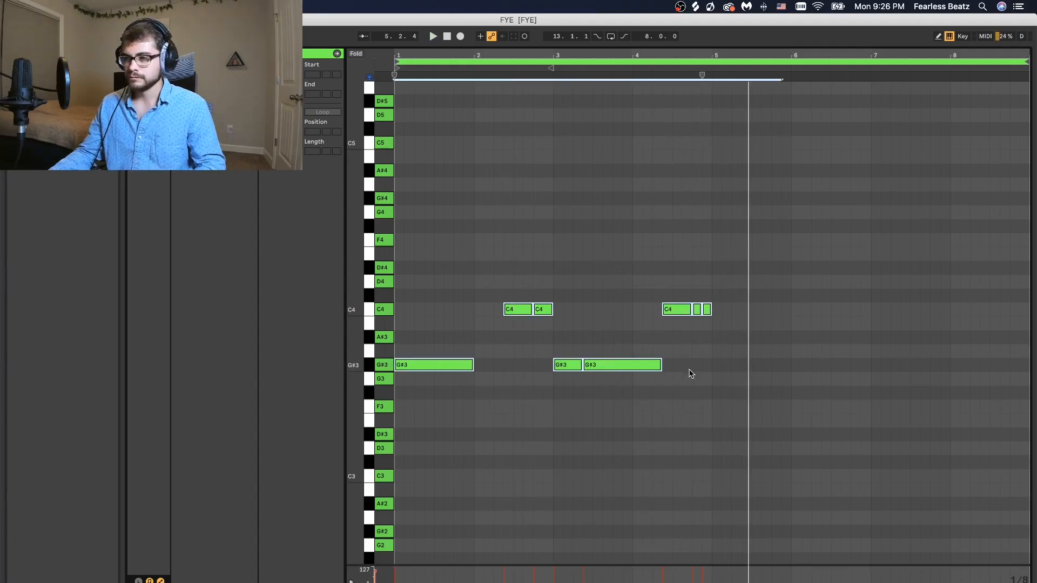
key(super+d)
click(728, 370)
drag(696, 284, 954, 518)
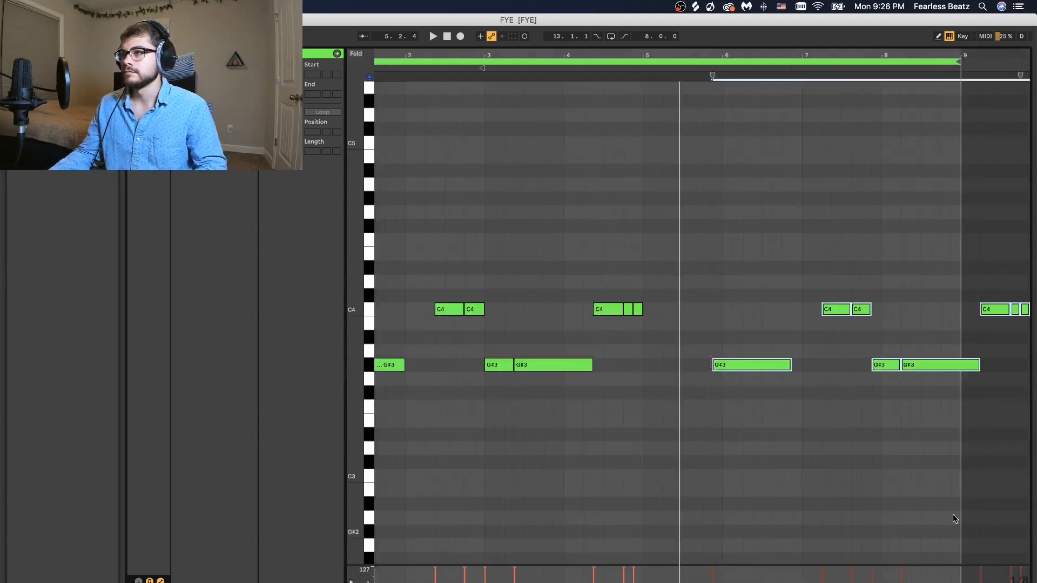
drag(753, 367, 687, 369)
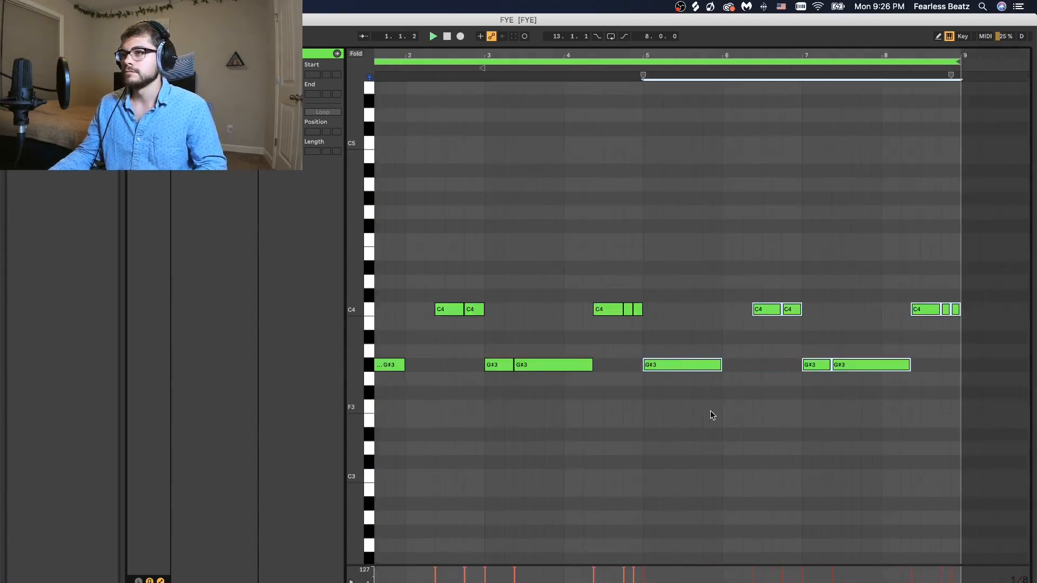
Play back the extended 808 pattern and check bars 5 to 8 through the final F3 note
click(710, 410)
key(space)
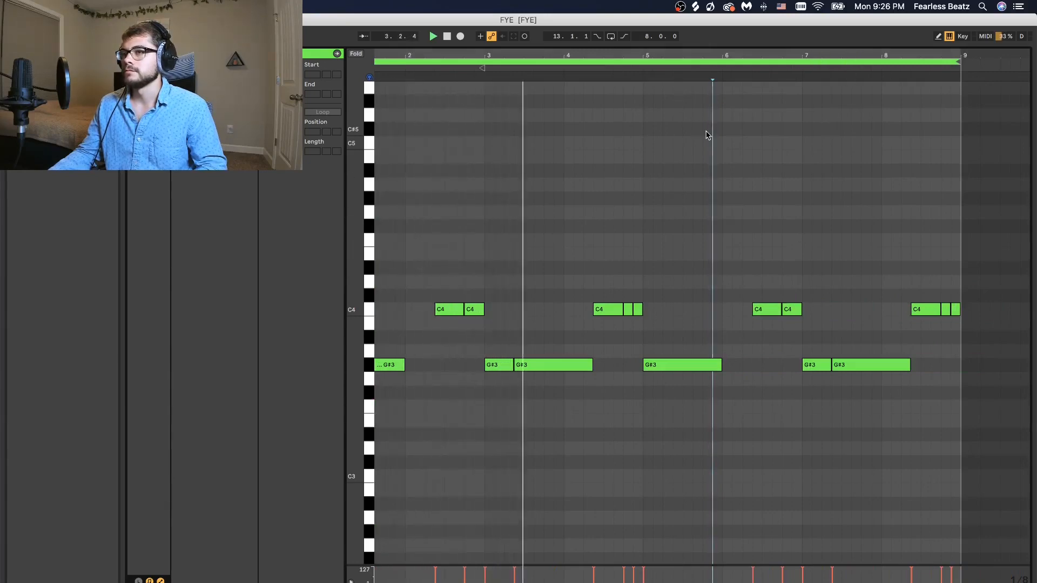
drag(690, 56, 690, 78)
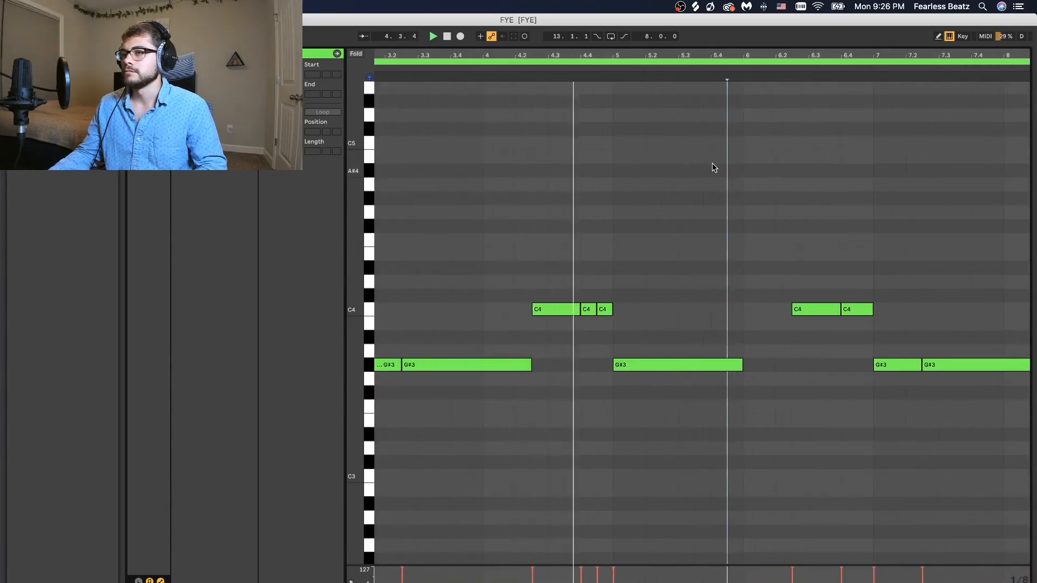
drag(623, 58, 675, 43)
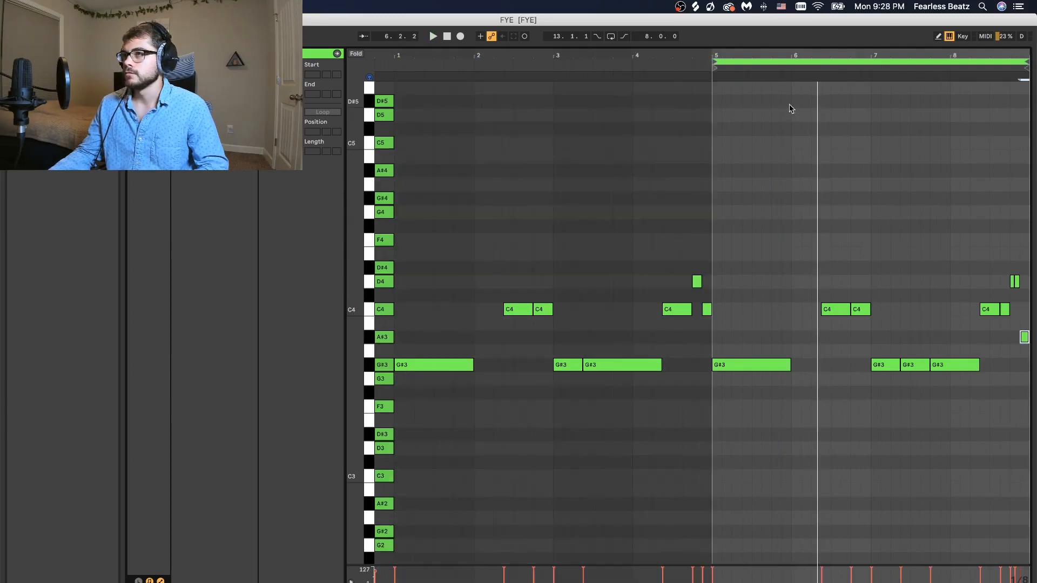
key(space)
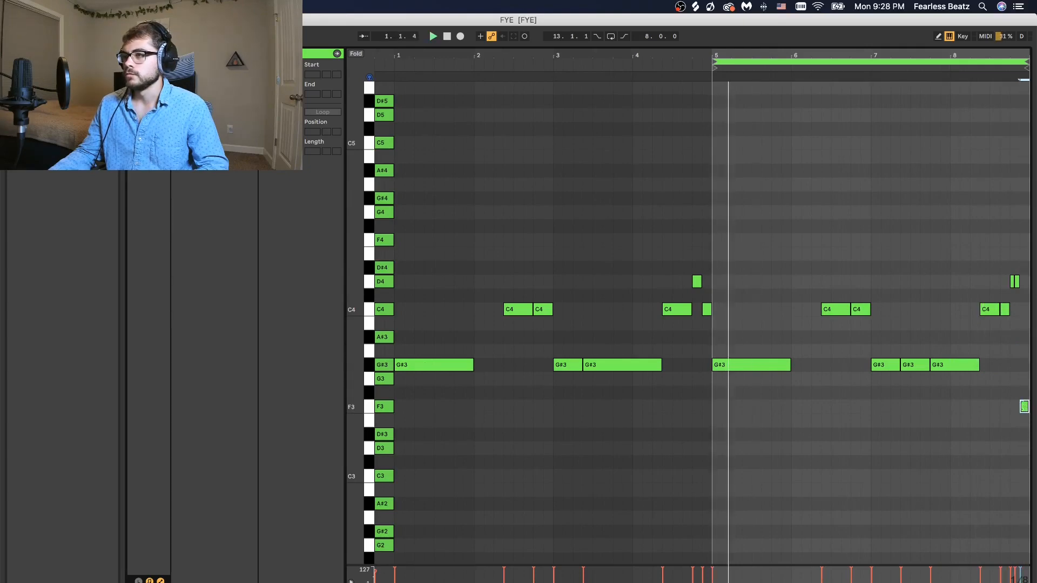
click(1024, 406)
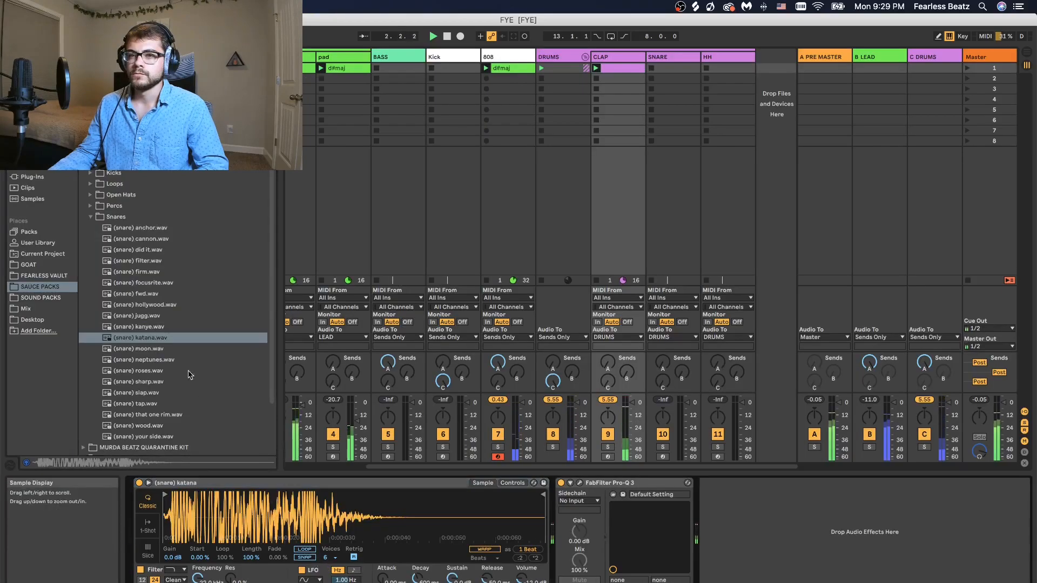
Load (snare) moon.wav into the CLAP track's sampler and turn off its Snap option
scroll(162, 346, down, 2)
click(159, 322)
double_click(155, 322)
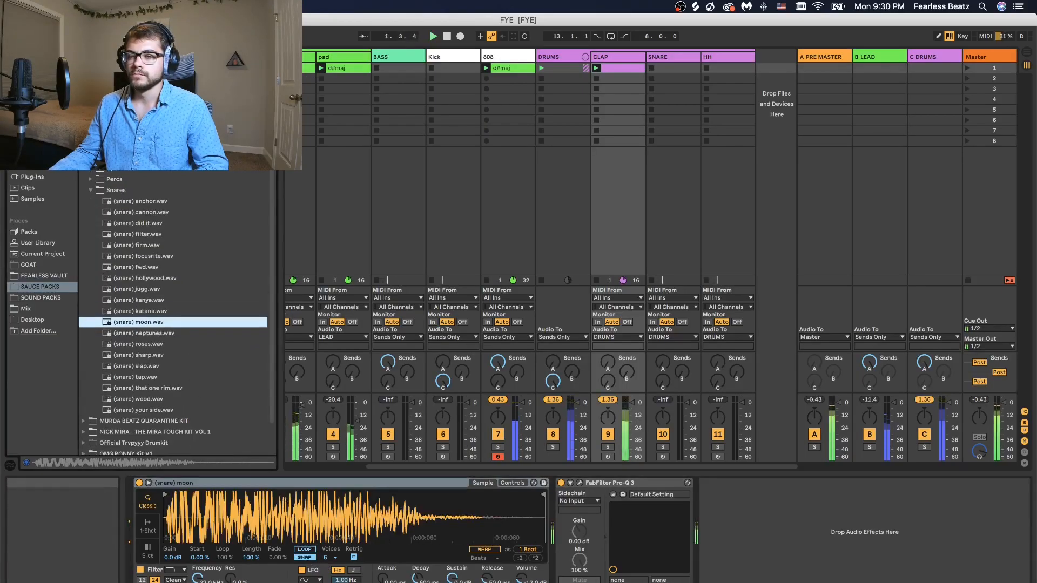
click(304, 557)
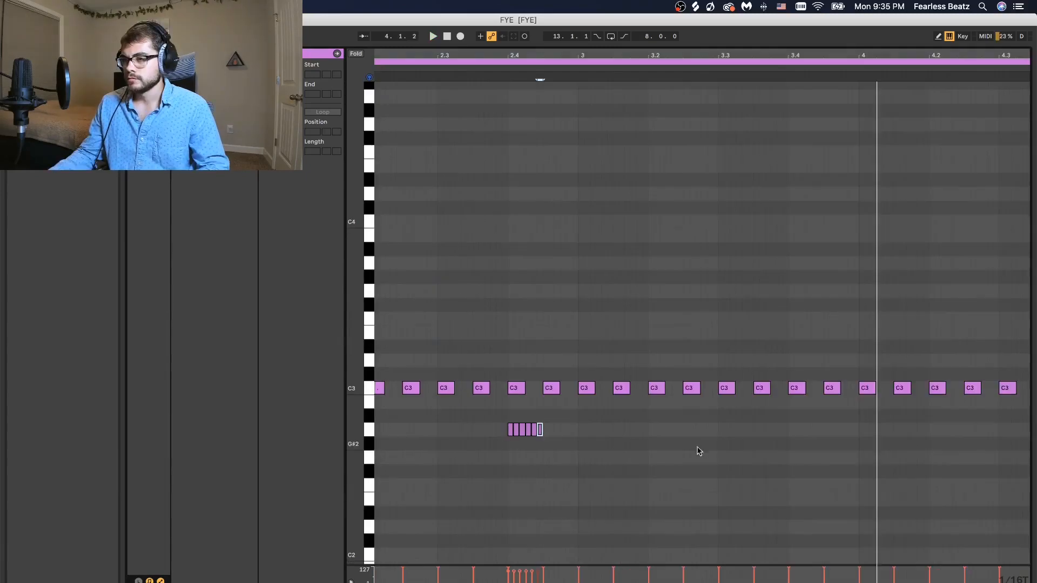
Place a four-note hi-hat roll at beat 3 of bar 3 and lower it two semitones to G2
drag(729, 432, 767, 432)
key(Down)
key(Down)
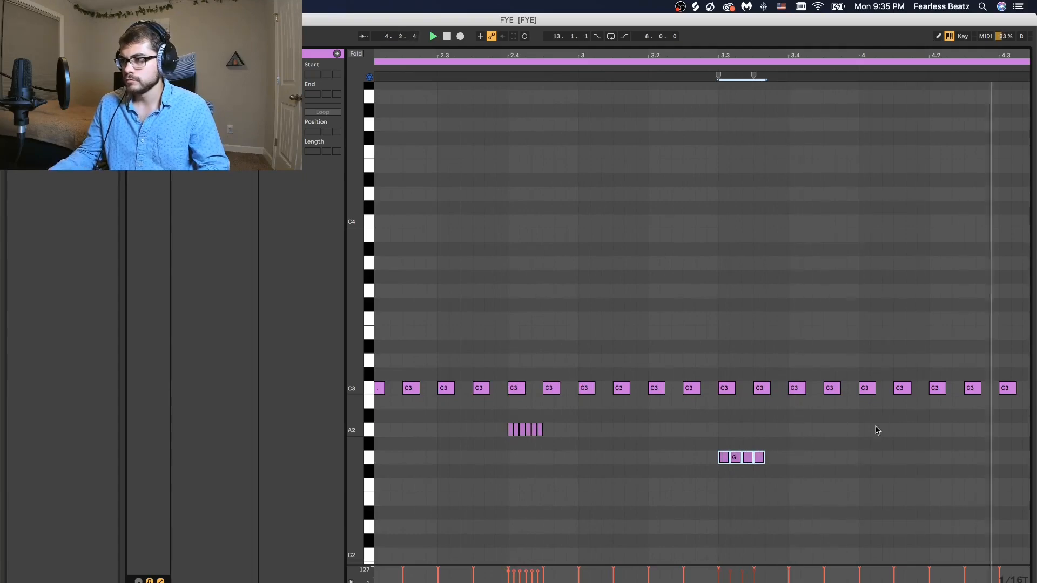
click(954, 393)
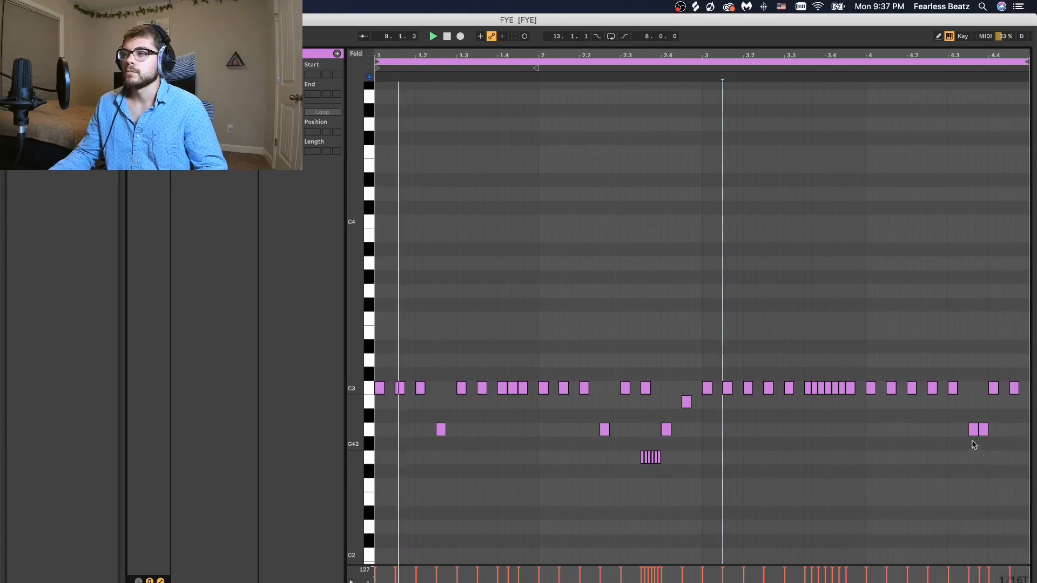
Lower the hi-hat hit at beat 4 of bar 4 to B2 and play back the hi-hat pattern
drag(993, 394, 994, 403)
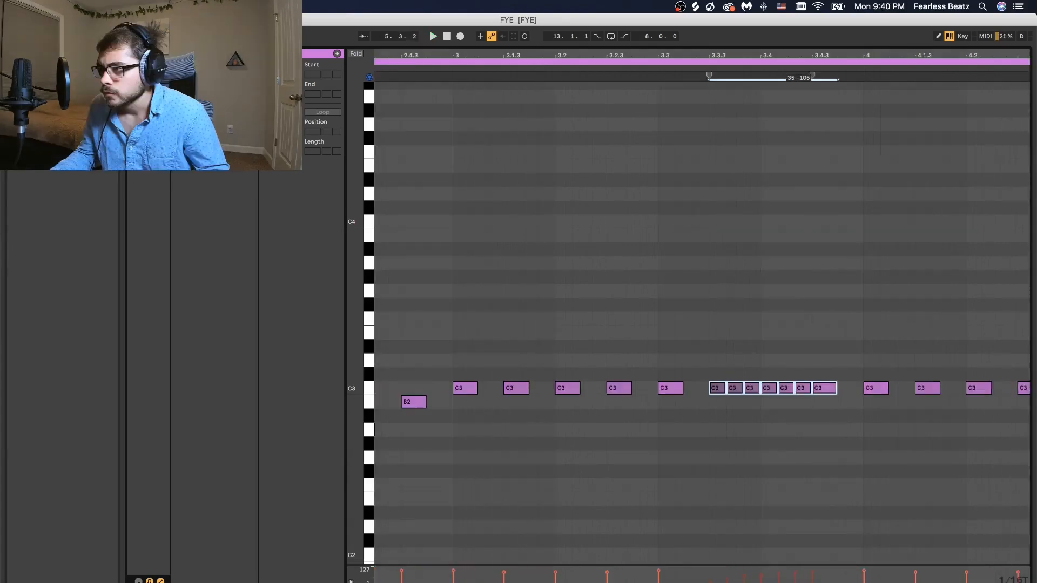
click(822, 513)
key(space)
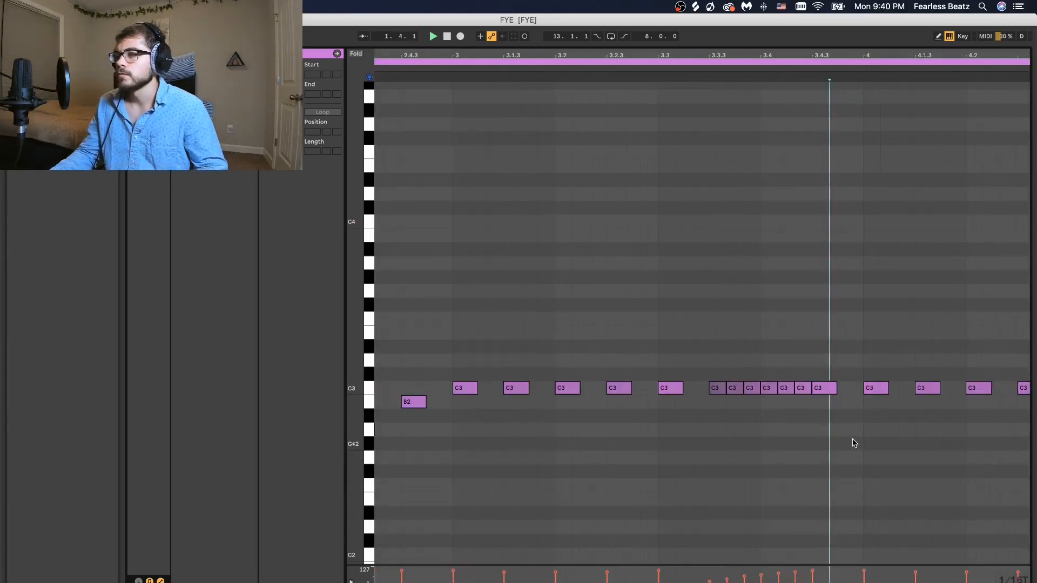
drag(824, 53, 824, 19)
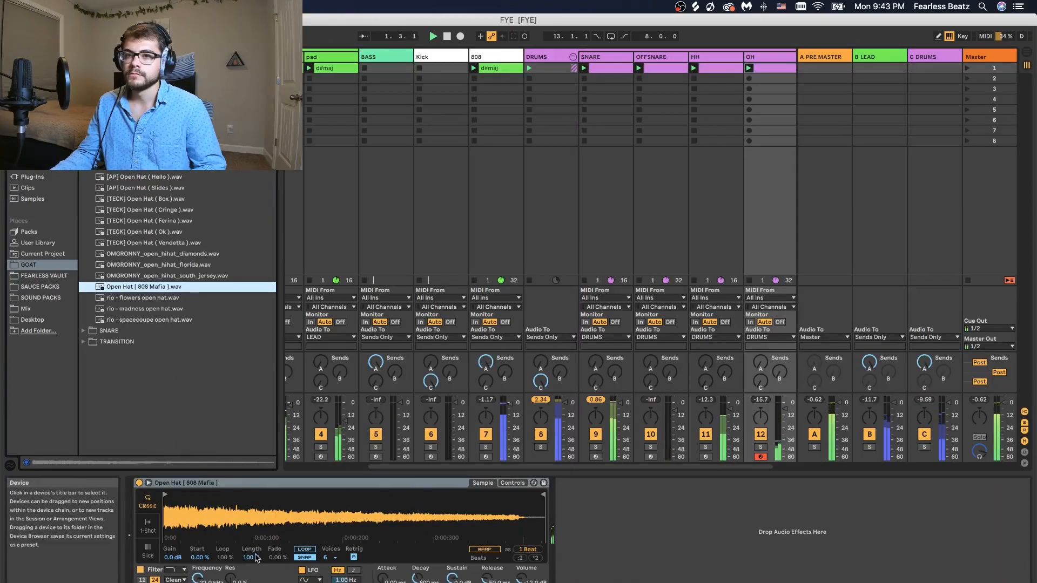
Turn off the Snap option for the Open Hat ( 808 Mafia ) sample
click(306, 558)
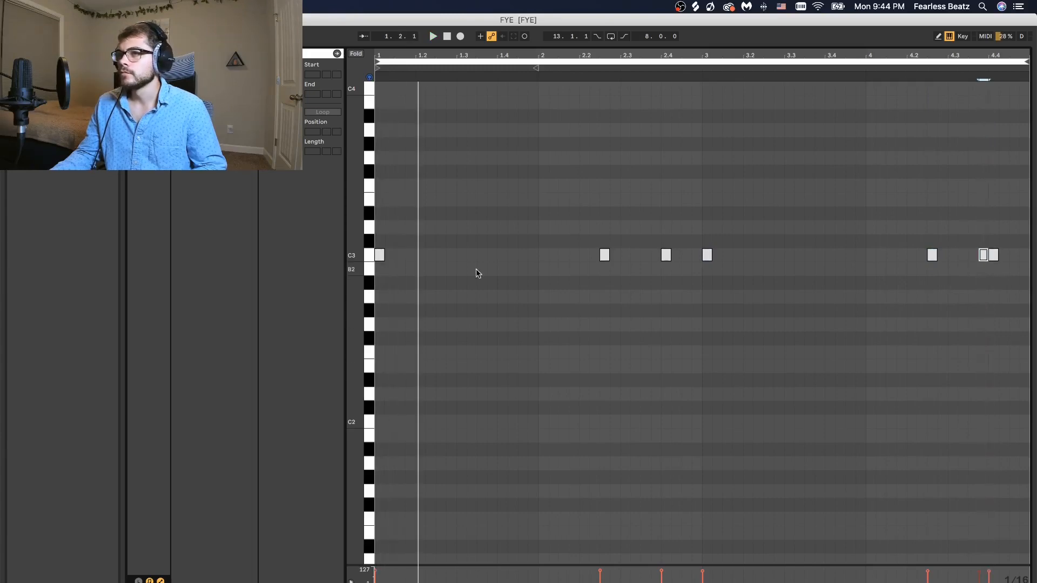
Raise the kick sample's gain to 6.5 dB and move the last two kick hits in bar 4 one sixteenth later
click(555, 428)
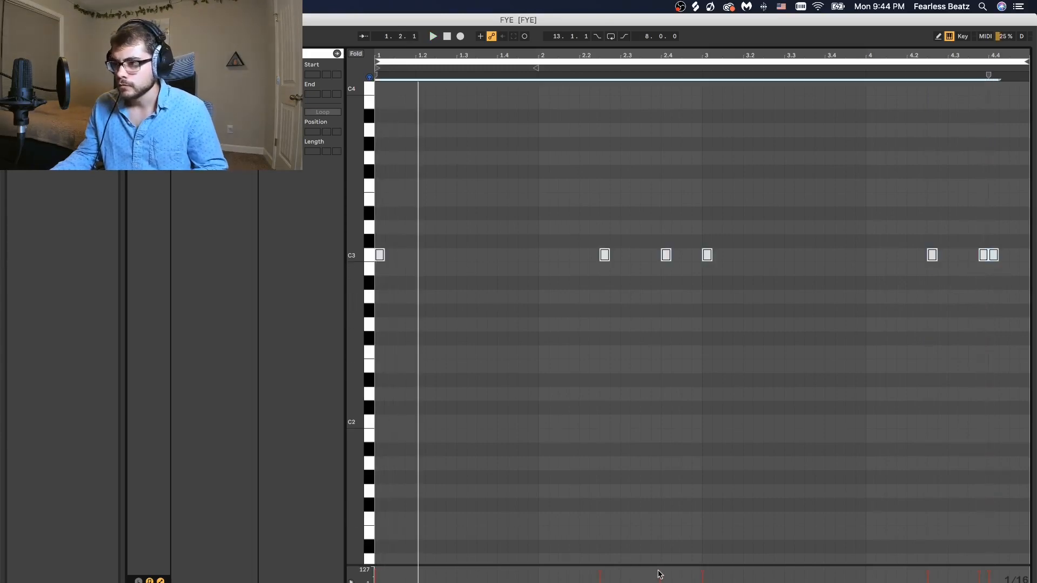
key(space)
click(934, 582)
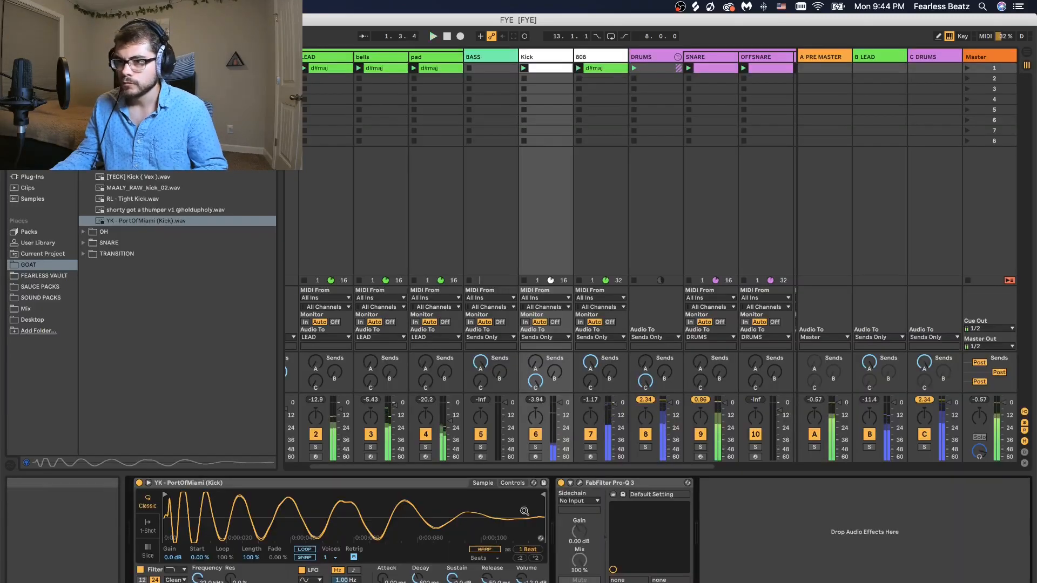
drag(173, 557, 172, 509)
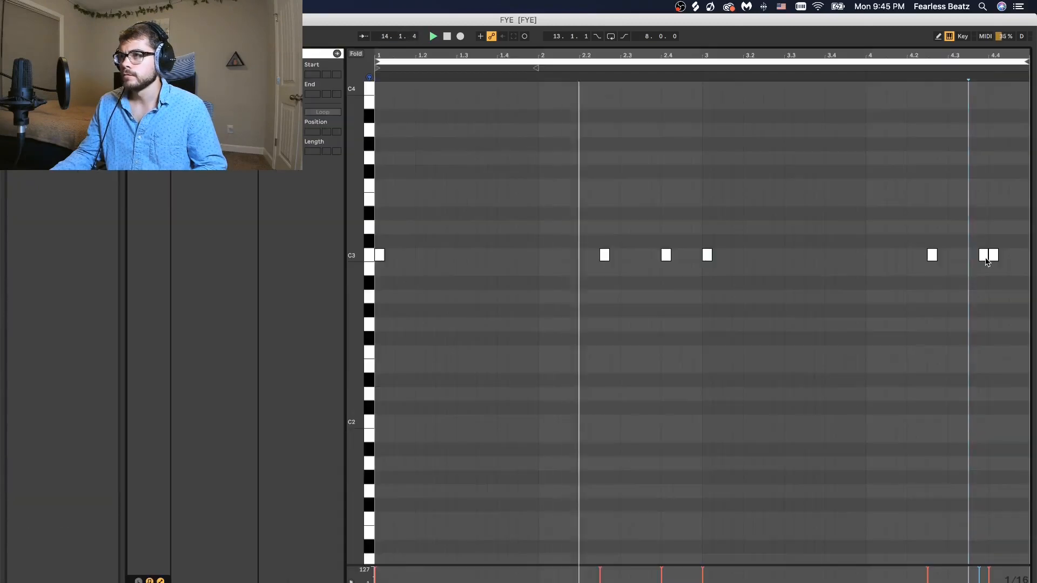
mouse_move(985, 260)
mouse_down()
mouse_move(1008, 261)
mouse_move(998, 261)
mouse_up()
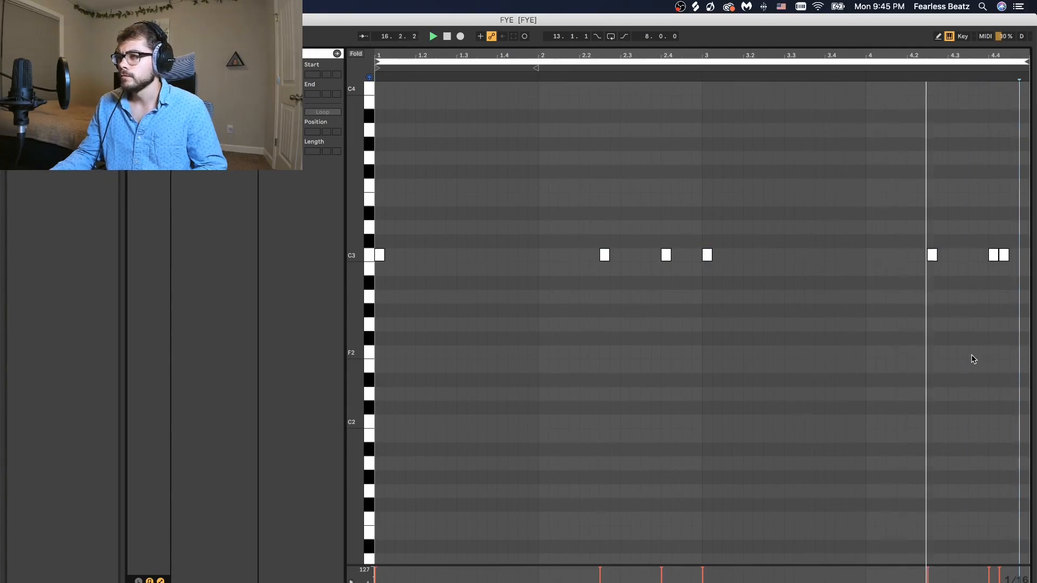
click(641, 278)
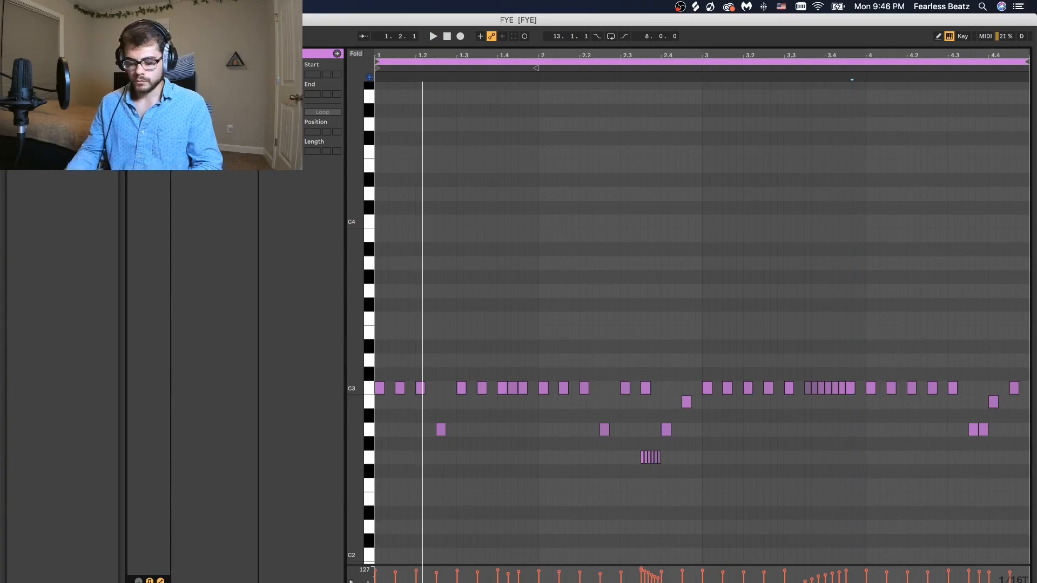
Duplicate the full four-bar hi-hat pattern so it extends to eight bars
key(minus)
drag(890, 511, 382, 268)
key(super+d)
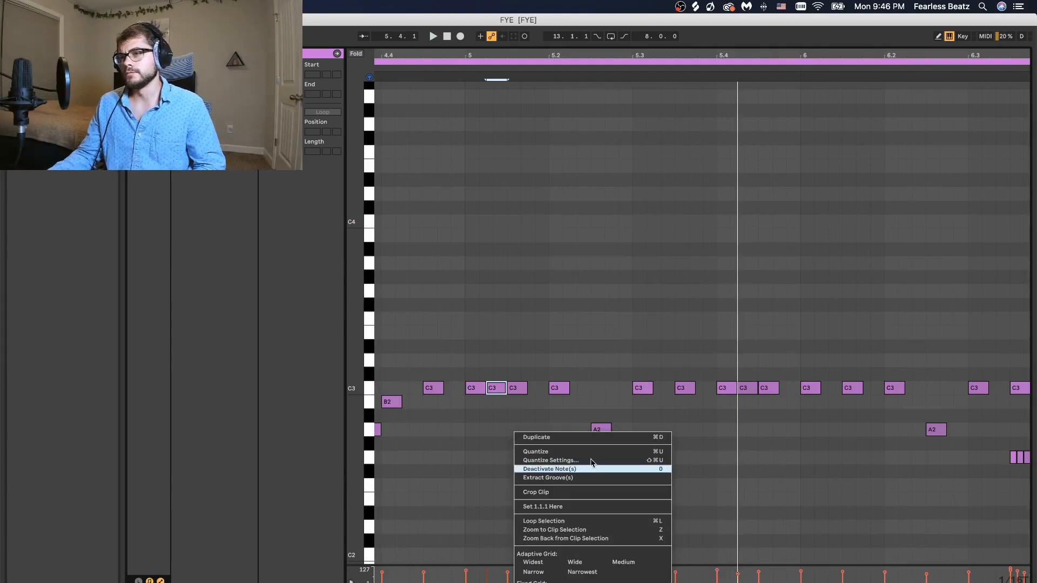
Shift the hi-hat's A2 accent in bar 5 to 5.3.3 and the six-note G2 roll in bar 6 to 6.2.3
click(605, 403)
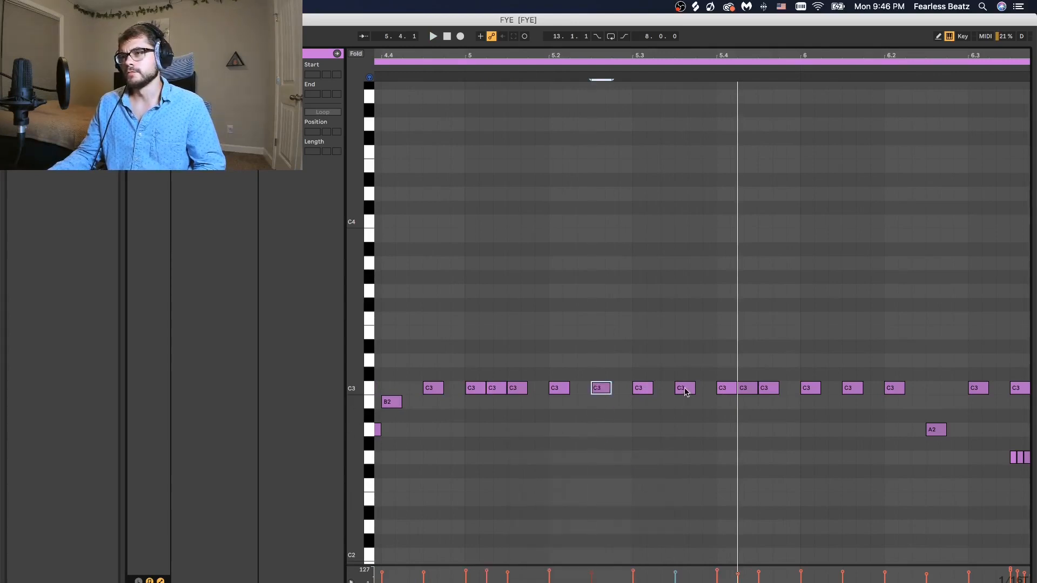
drag(686, 391, 687, 443)
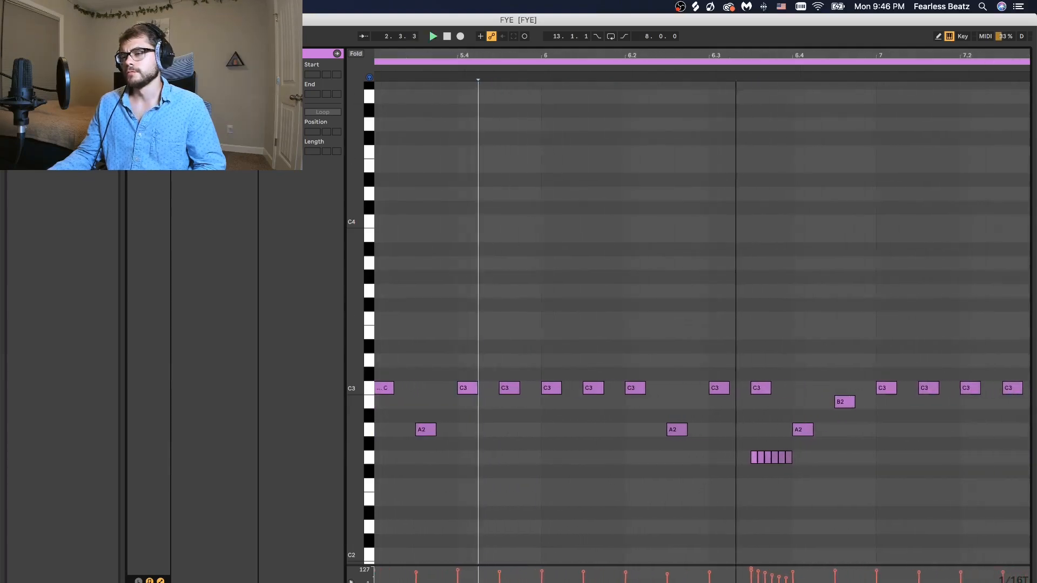
drag(697, 457, 796, 484)
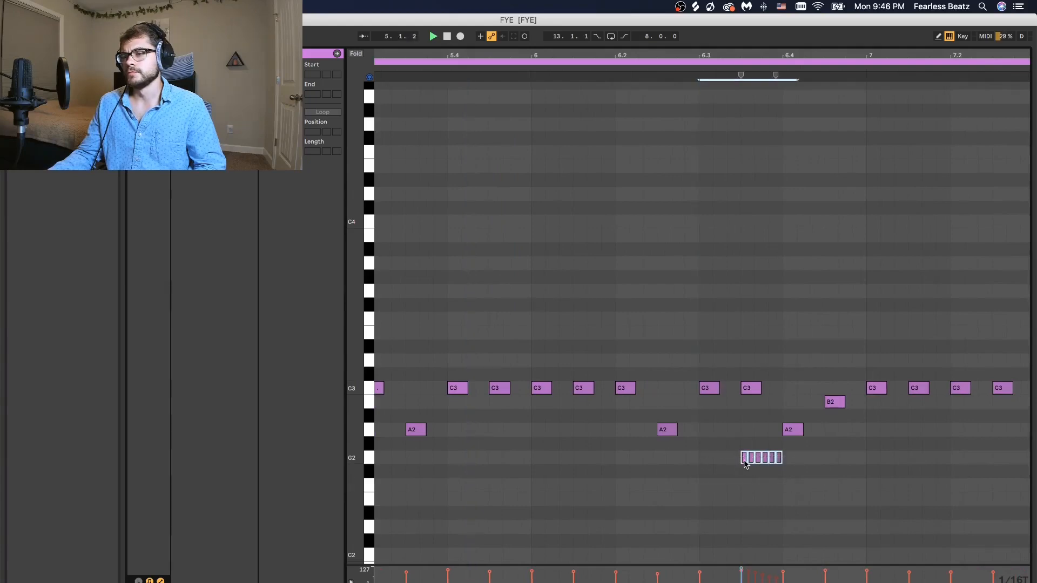
drag(744, 460, 663, 462)
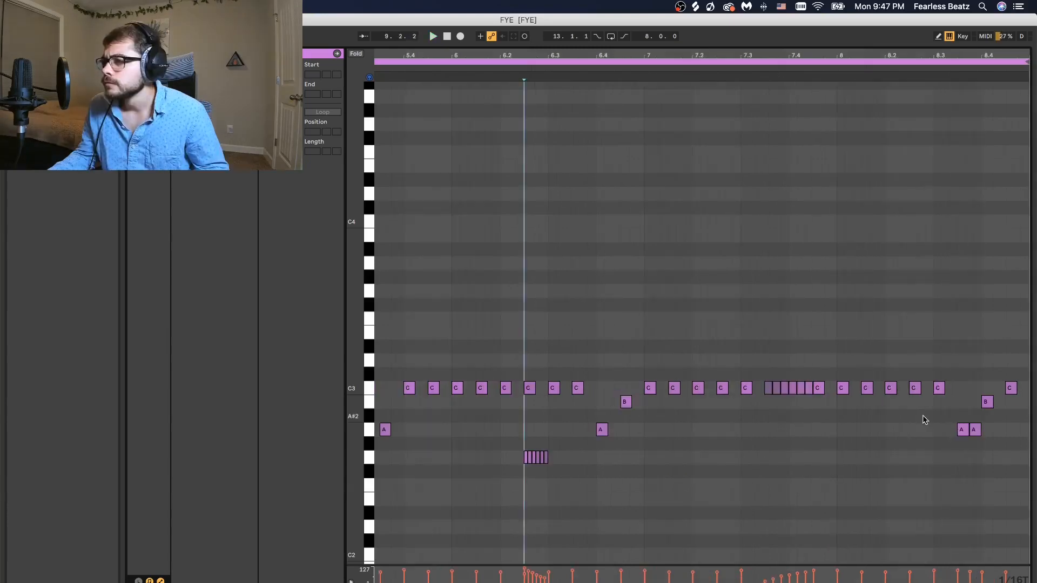
Rework bar 8 of the hi-hats: A2 pair starting at 8.2.3, displaced C3 hit at 8.3.3, and the 8.4 hit raised to C3
mouse_move(925, 417)
mouse_down()
mouse_move(997, 436)
mouse_move(913, 432)
mouse_up()
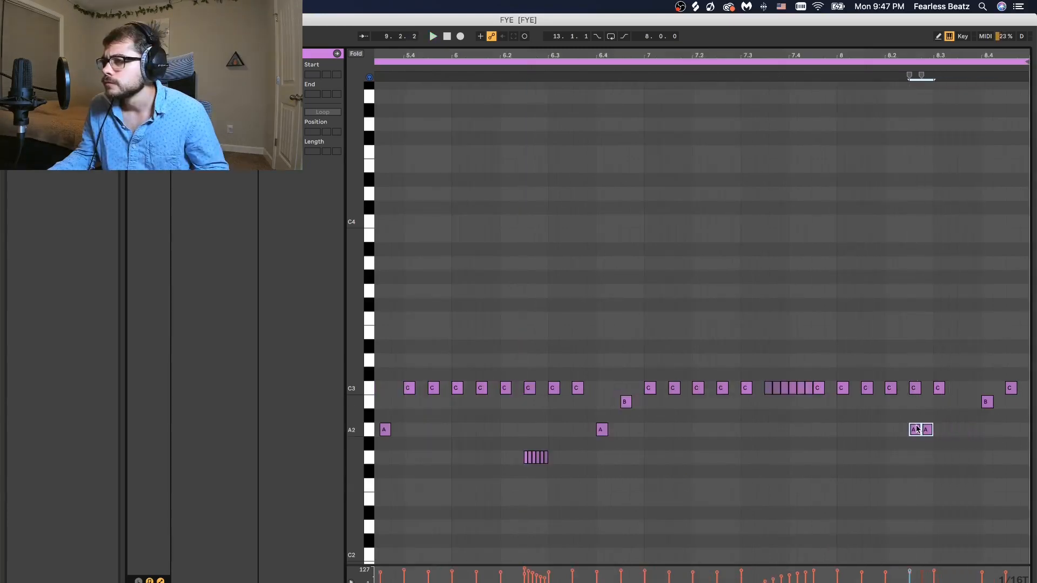
drag(916, 397, 963, 397)
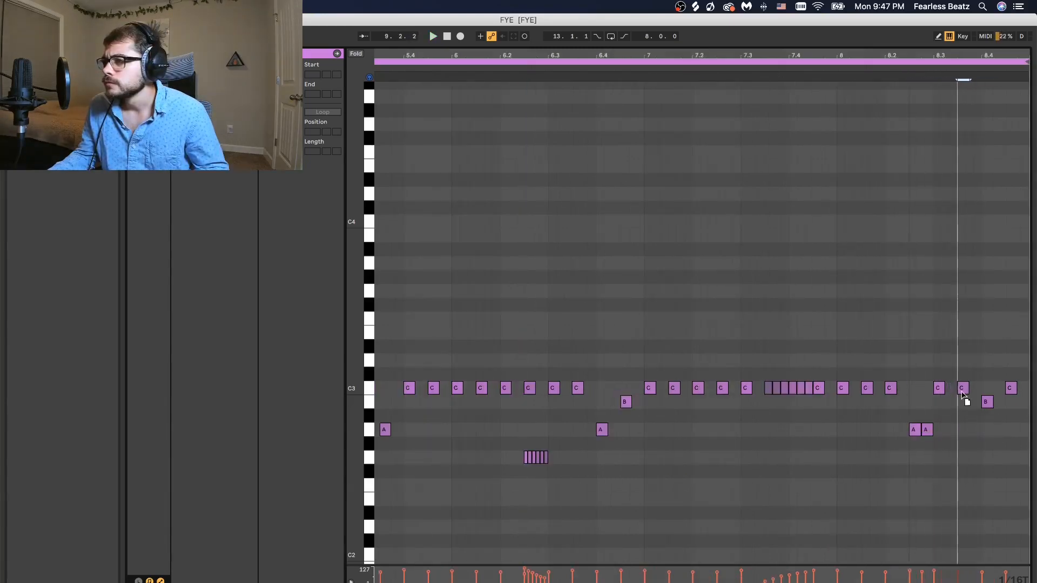
click(986, 402)
key(Up)
click(996, 421)
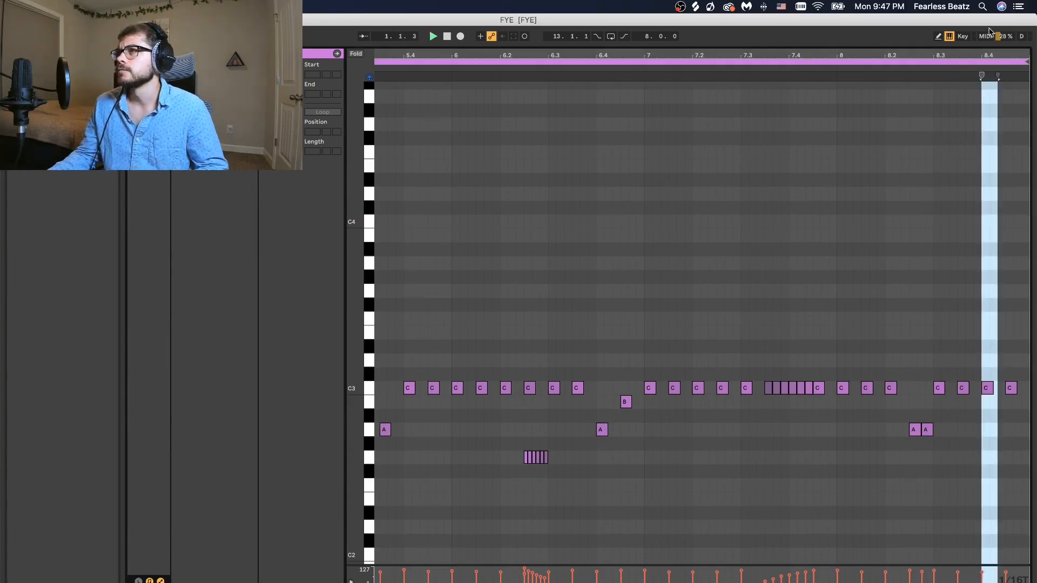
Respace the closing C3 hi-hat hits of bar 8 as evenly spaced triplets from 8.3 to 8.4
drag(985, 55, 828, 517)
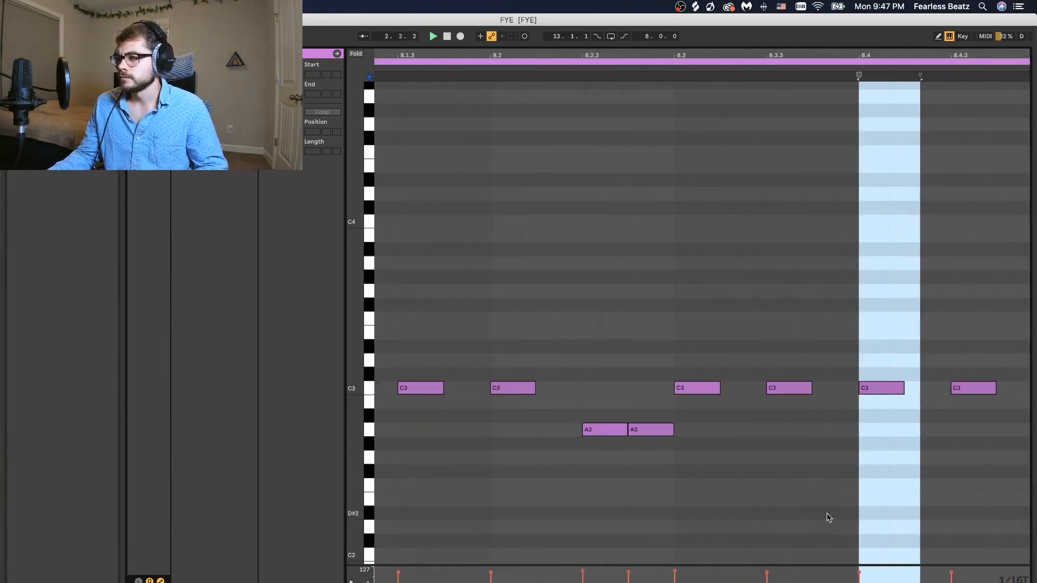
click(827, 517)
click(875, 390)
right_click(860, 482)
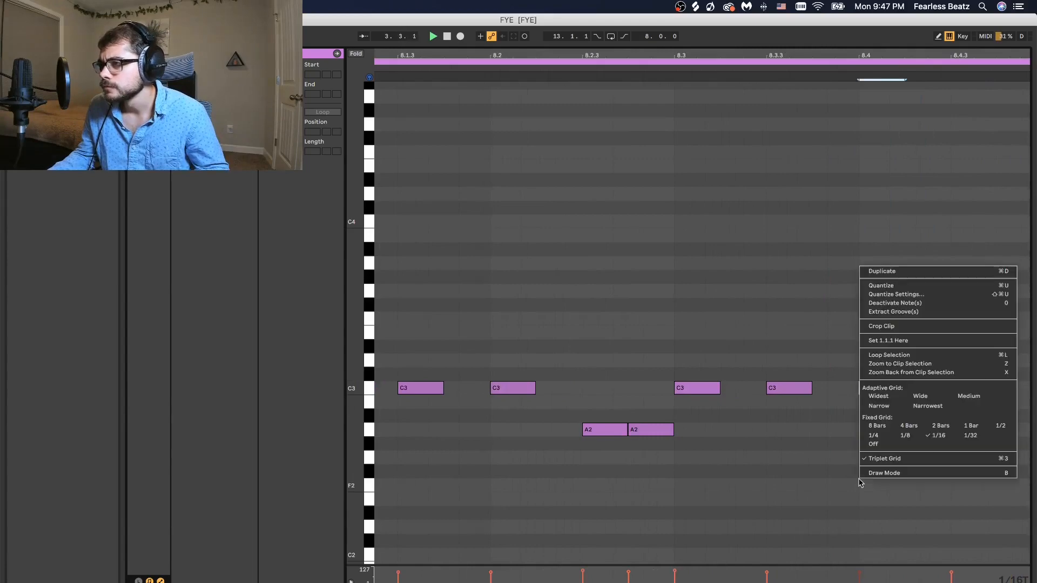
click(801, 447)
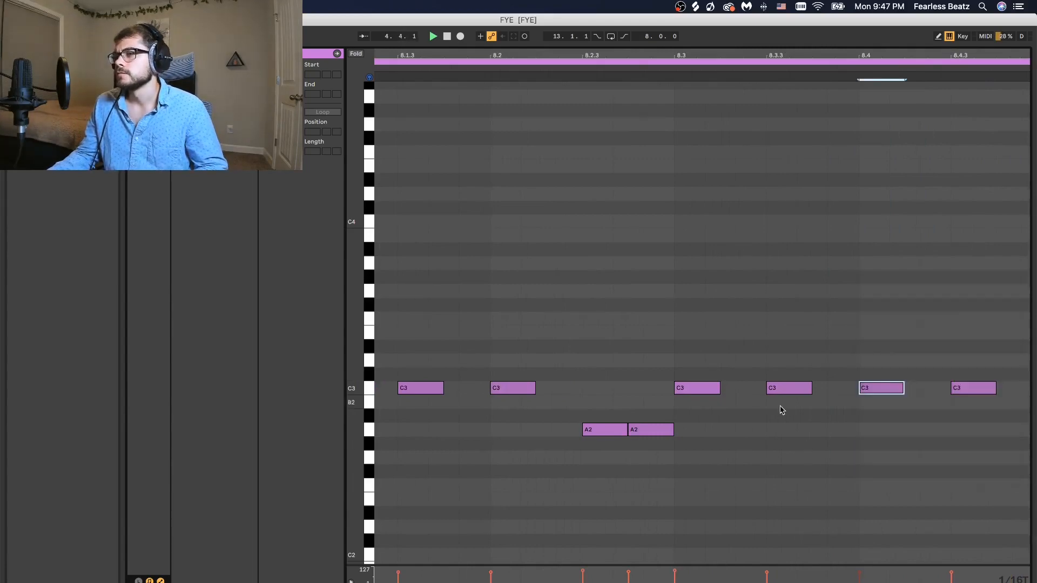
drag(780, 394, 742, 395)
drag(865, 392, 840, 387)
drag(966, 388, 875, 389)
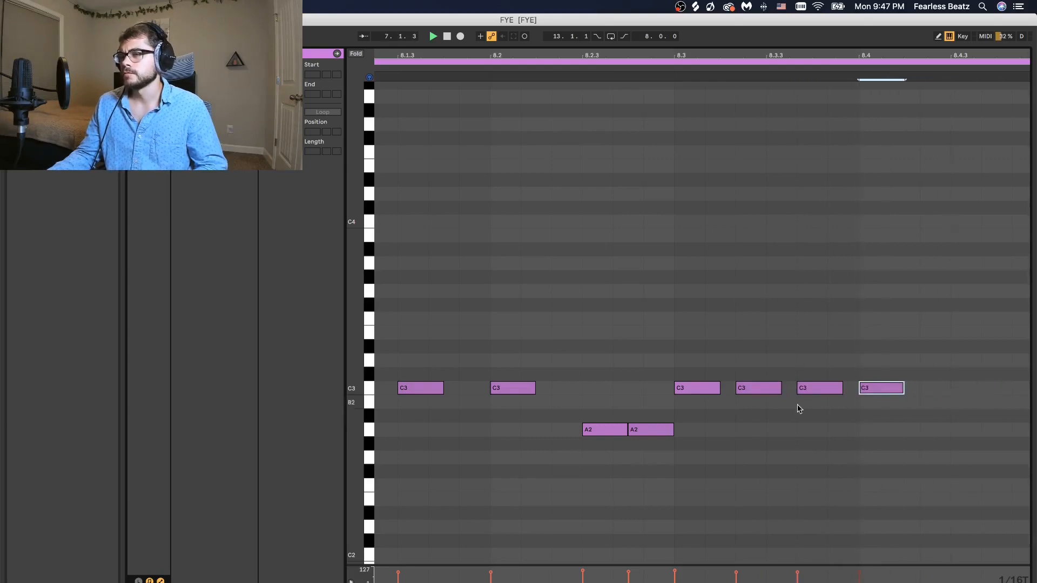
drag(680, 358, 807, 411)
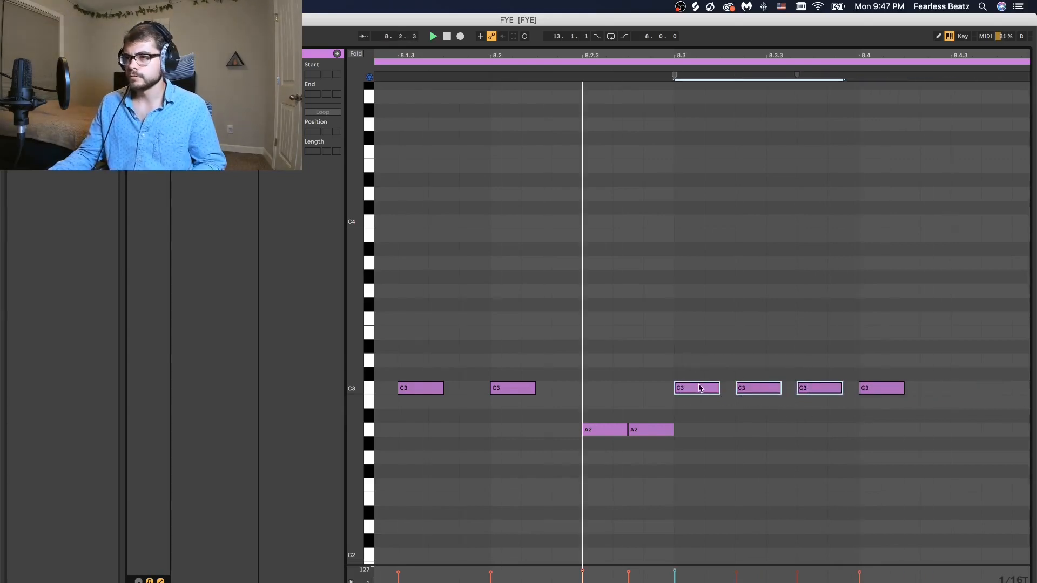
drag(706, 398, 956, 400)
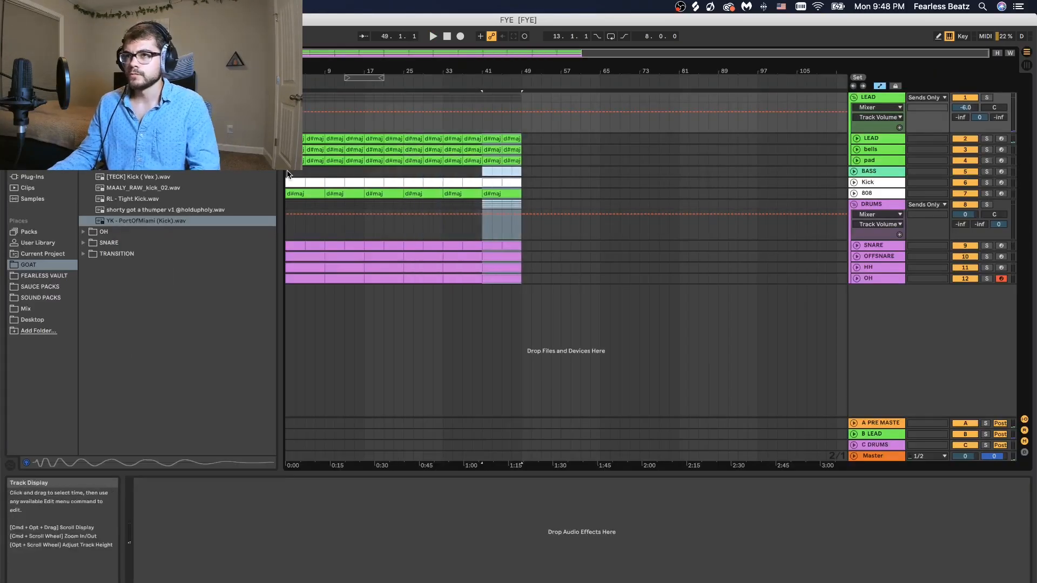
Strip the intro before bar 9 down to the bells by deleting its kick, 808, drum, pad and lead clips, and play it
drag(288, 171, 321, 275)
key(Delete)
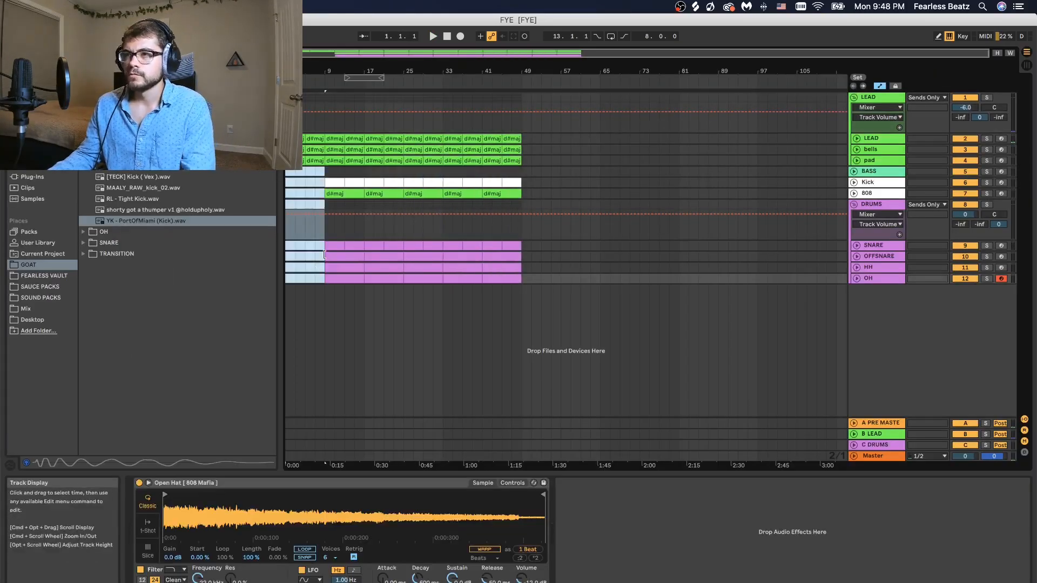
click(308, 161)
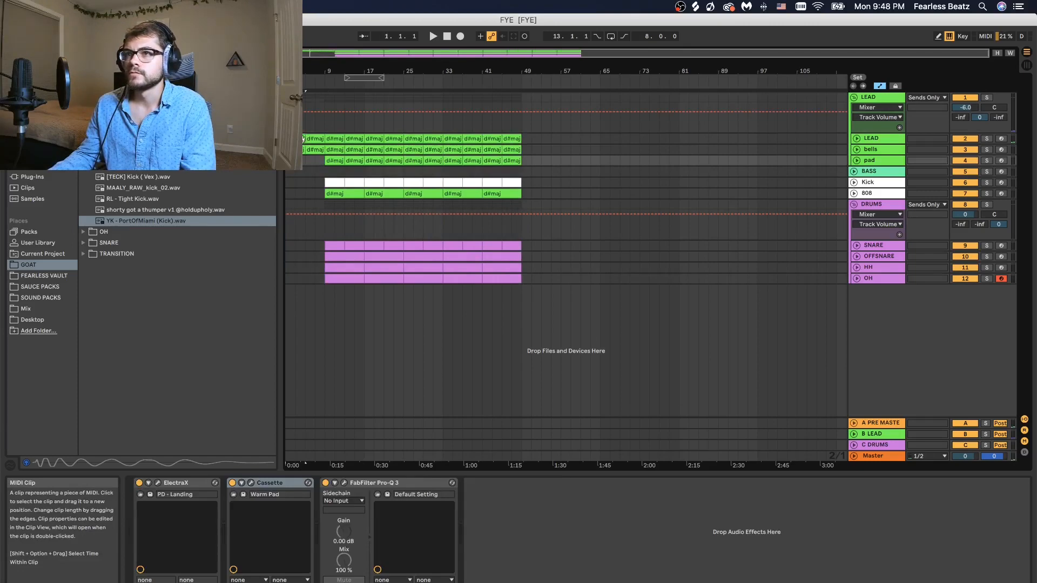
click(303, 139)
key(Delete)
click(304, 150)
key(space)
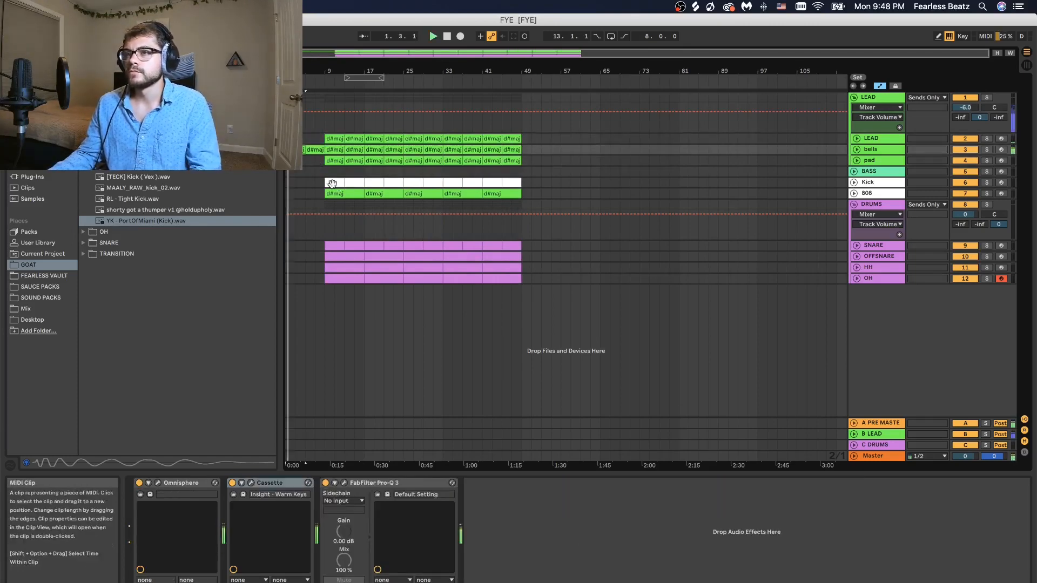
Delete the kick clips in bars 33–40 and the 808 section in bars 33–36
click(450, 183)
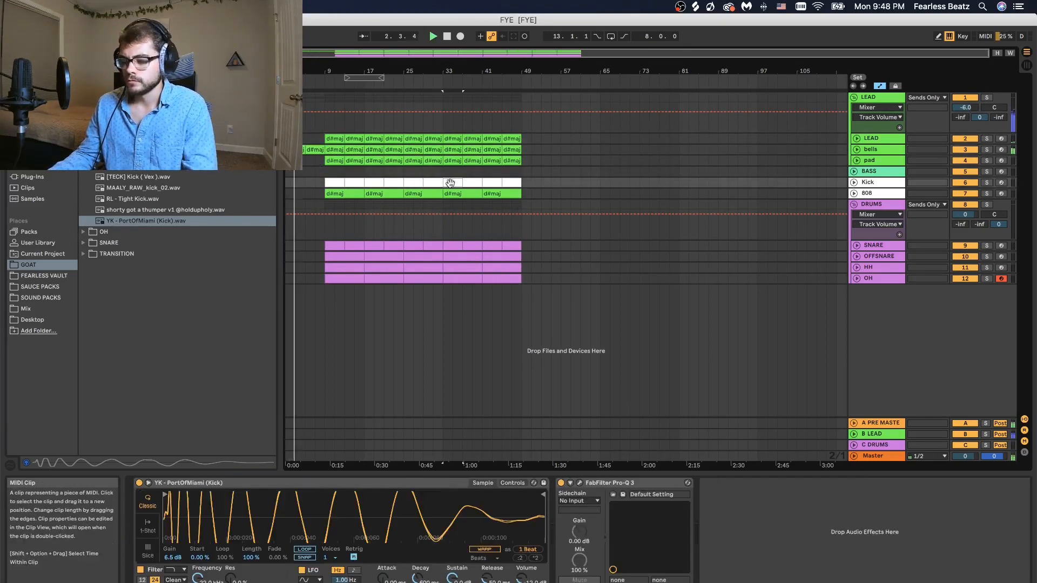
key(Delete)
click(471, 182)
key(Delete)
drag(445, 194, 458, 193)
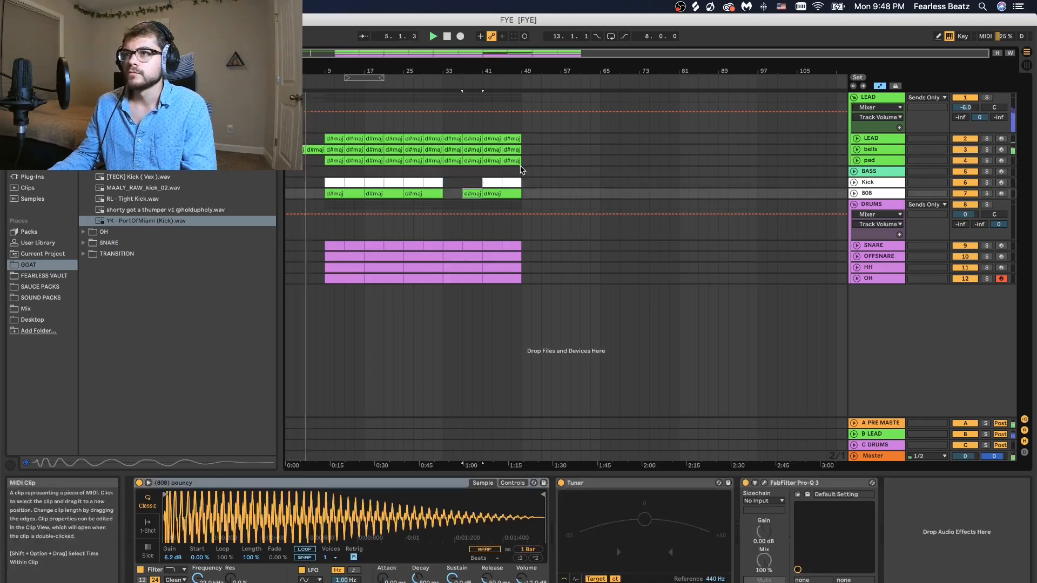
Reduce bars 41–48 to the lead alone by deleting the bells, pad, kick, 808 and drum clips there
drag(521, 160, 483, 182)
key(Delete)
key(Delete)
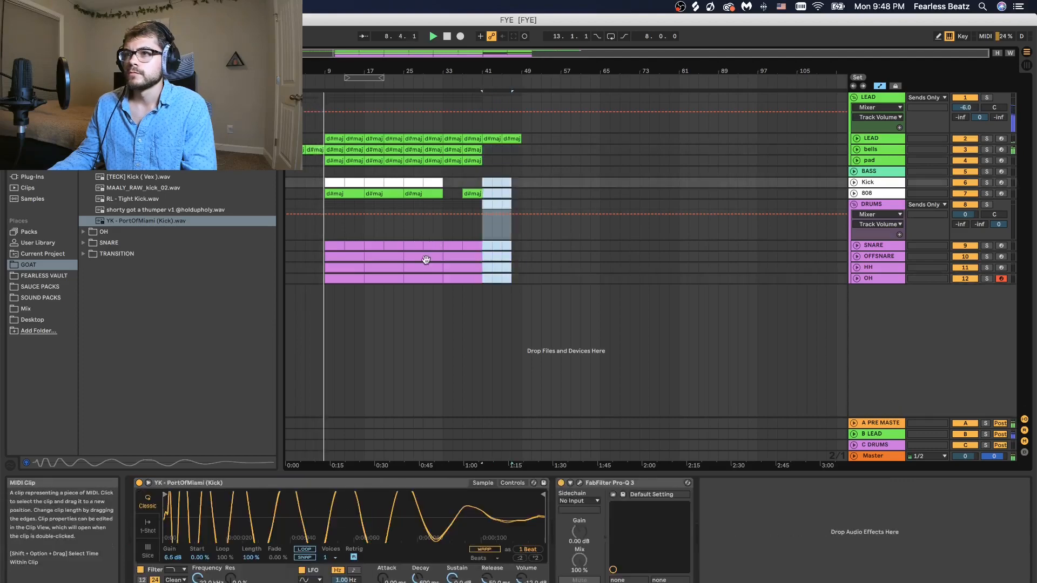
Delete the hi-hat and open-hat clips in bars 25–32
click(421, 267)
shift+click(419, 277)
key(Delete)
click(493, 277)
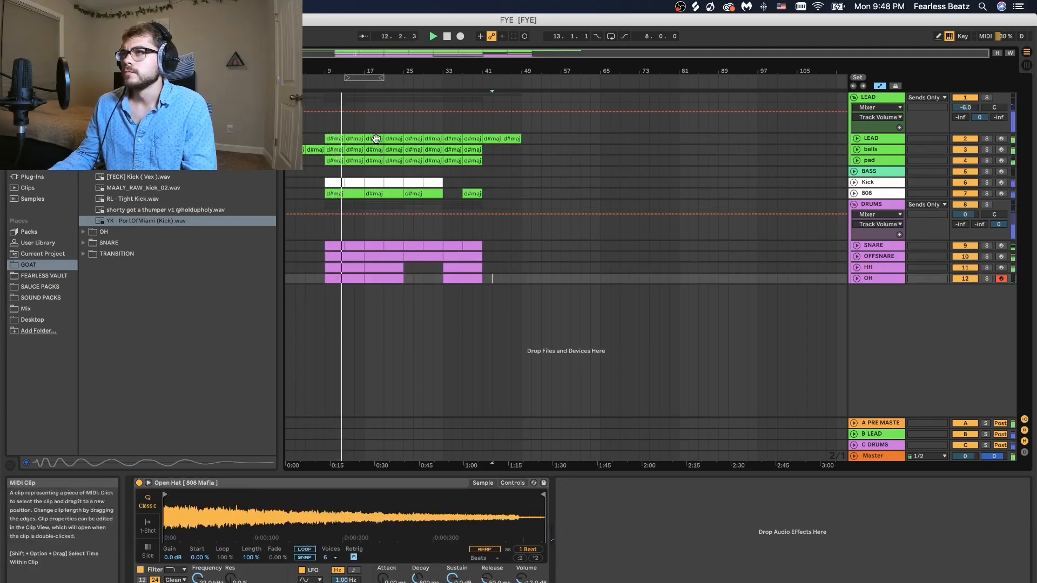
Delete the pad clips in bars 17–24 and the lead clips in bars 25–32
click(377, 161)
key(Delete)
click(393, 160)
key(Delete)
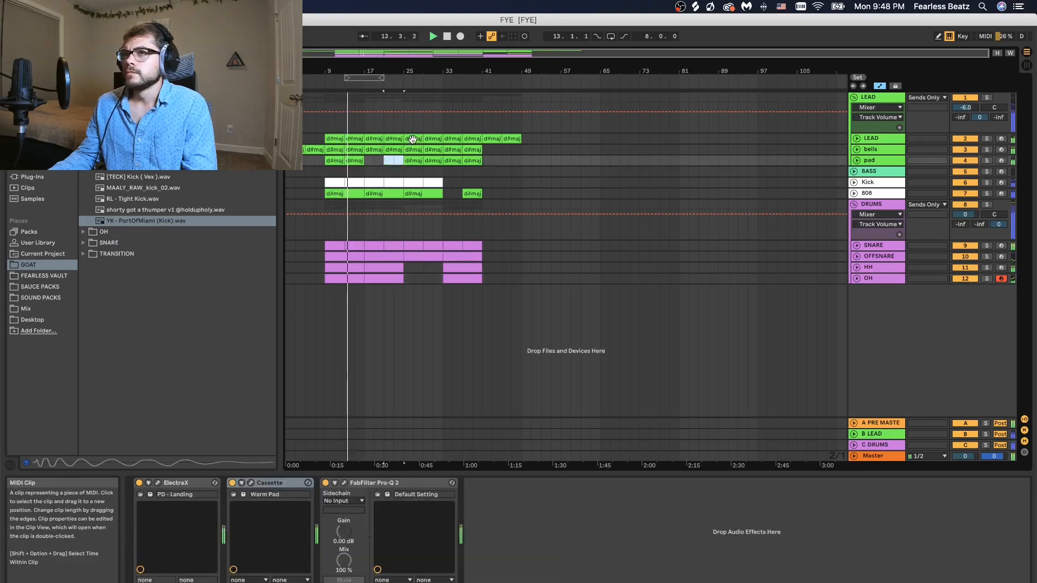
click(412, 139)
key(Delete)
click(432, 139)
key(Delete)
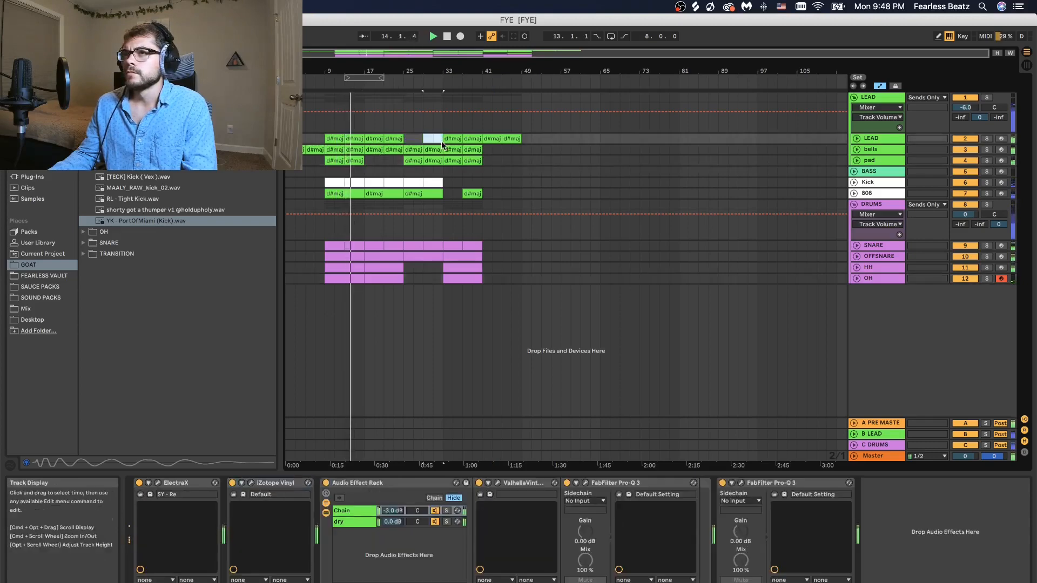
click(493, 150)
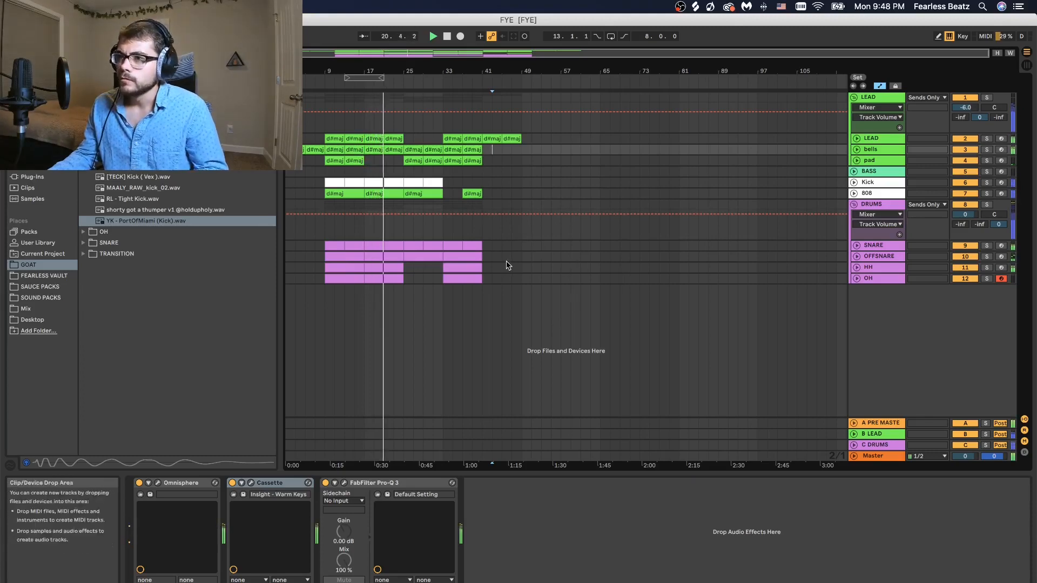
Duplicate bars 9–48 across all instrument and drum tracks so the section repeats from bar 49
drag(518, 281, 328, 134)
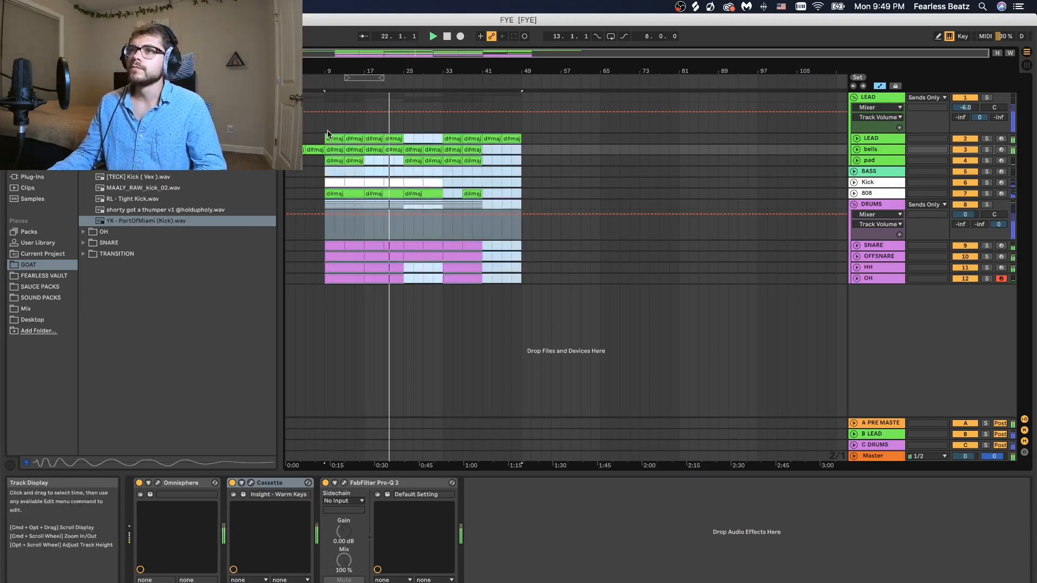
key(super+d)
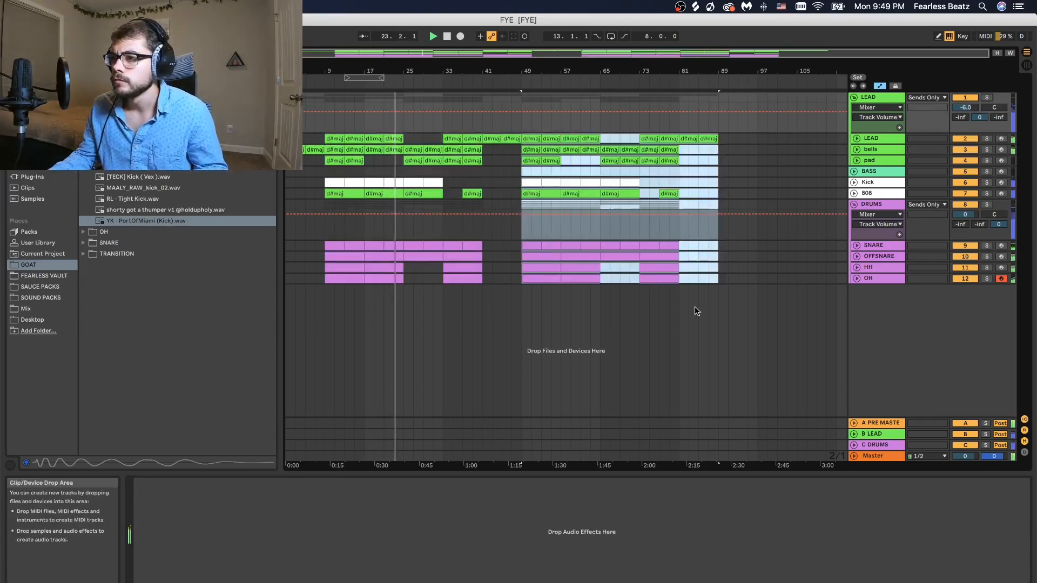
click(718, 279)
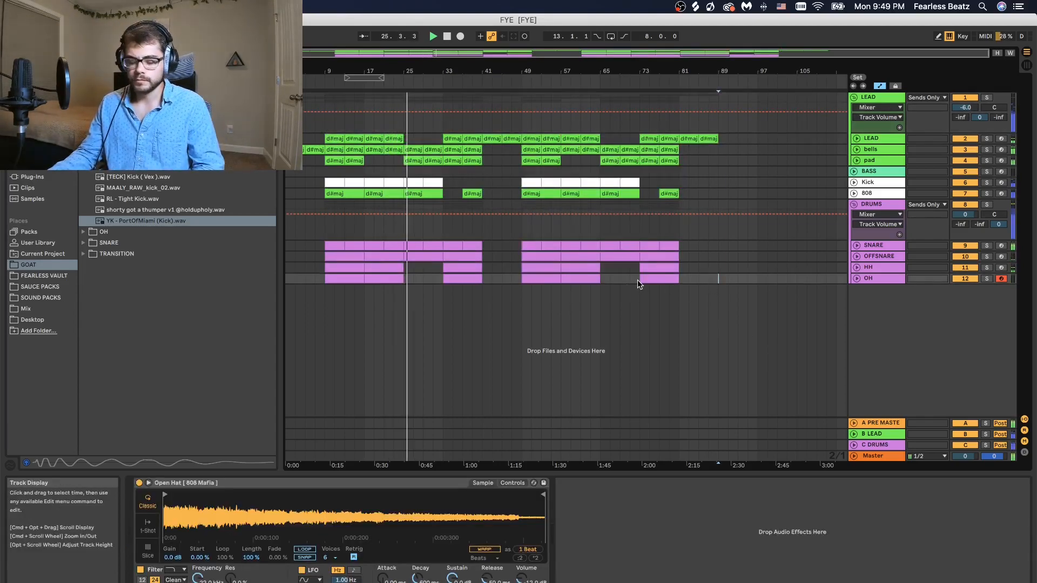
key(Tab)
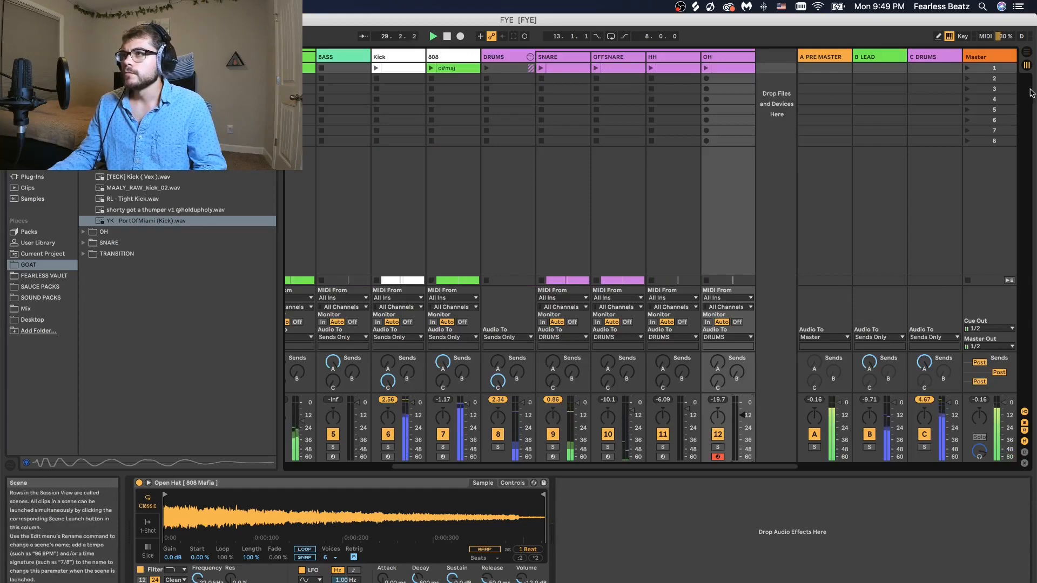
key(Tab)
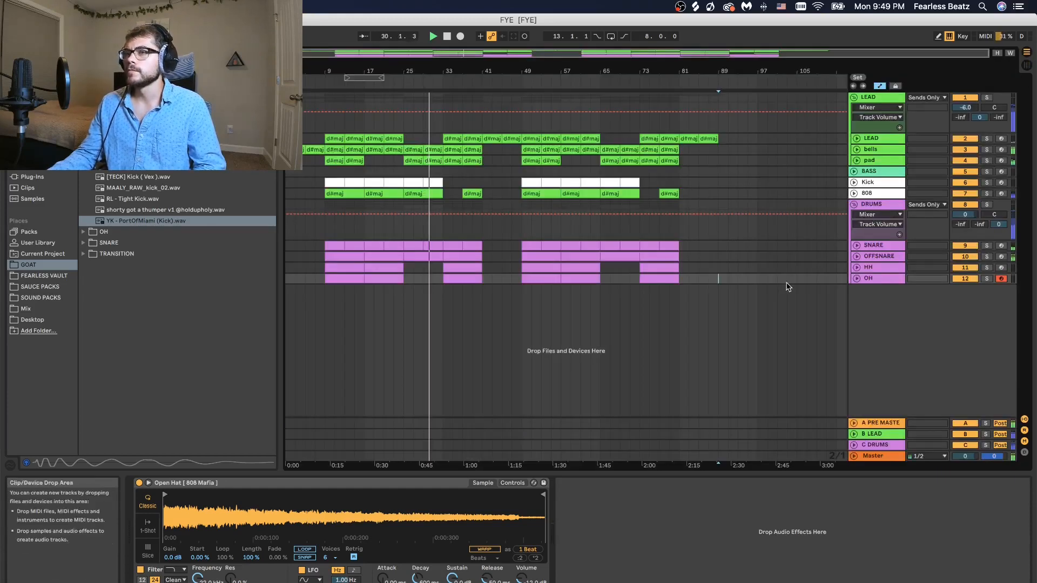